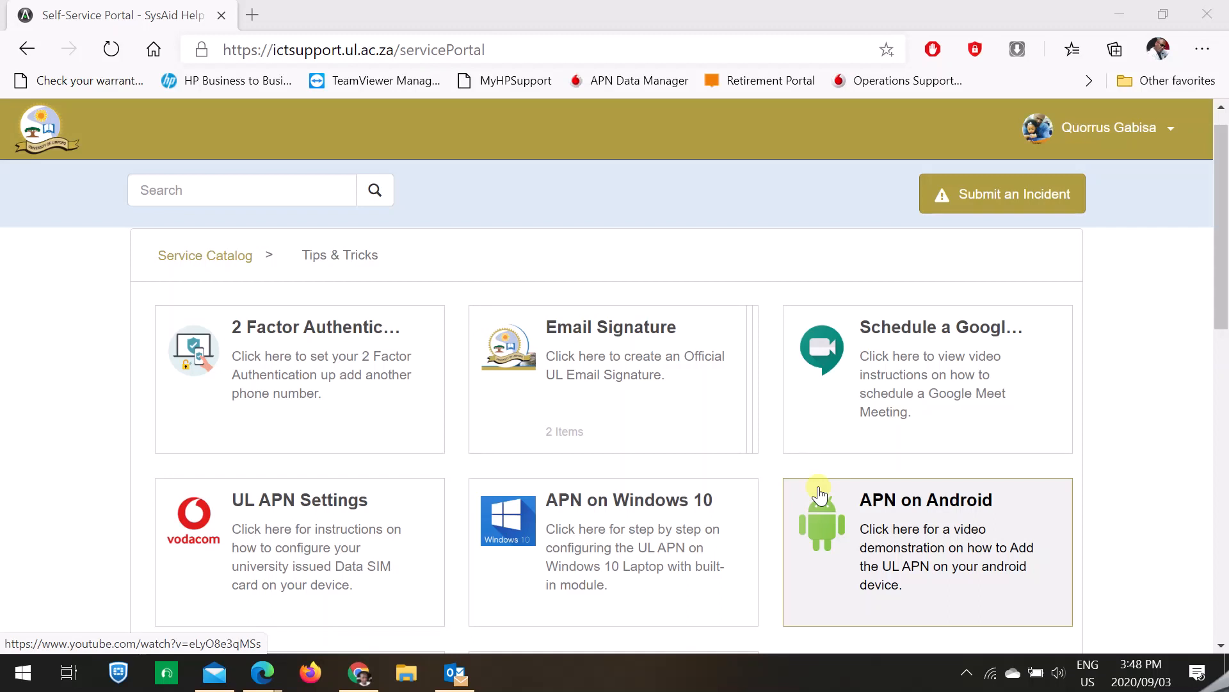
- Download Template.docx from the Email Signature items in the service portal and open it in Word with editing enabled
{"action": "left_click", "coordinate": [592, 337]}
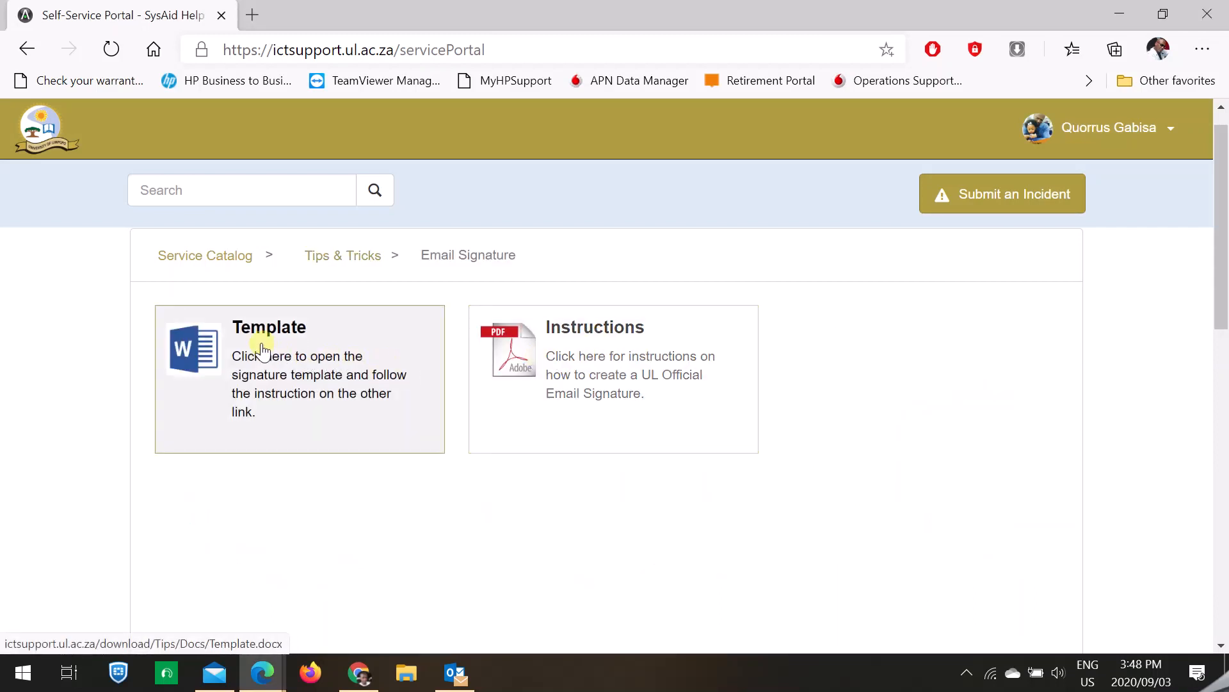
{"action": "left_click", "coordinate": [261, 346]}
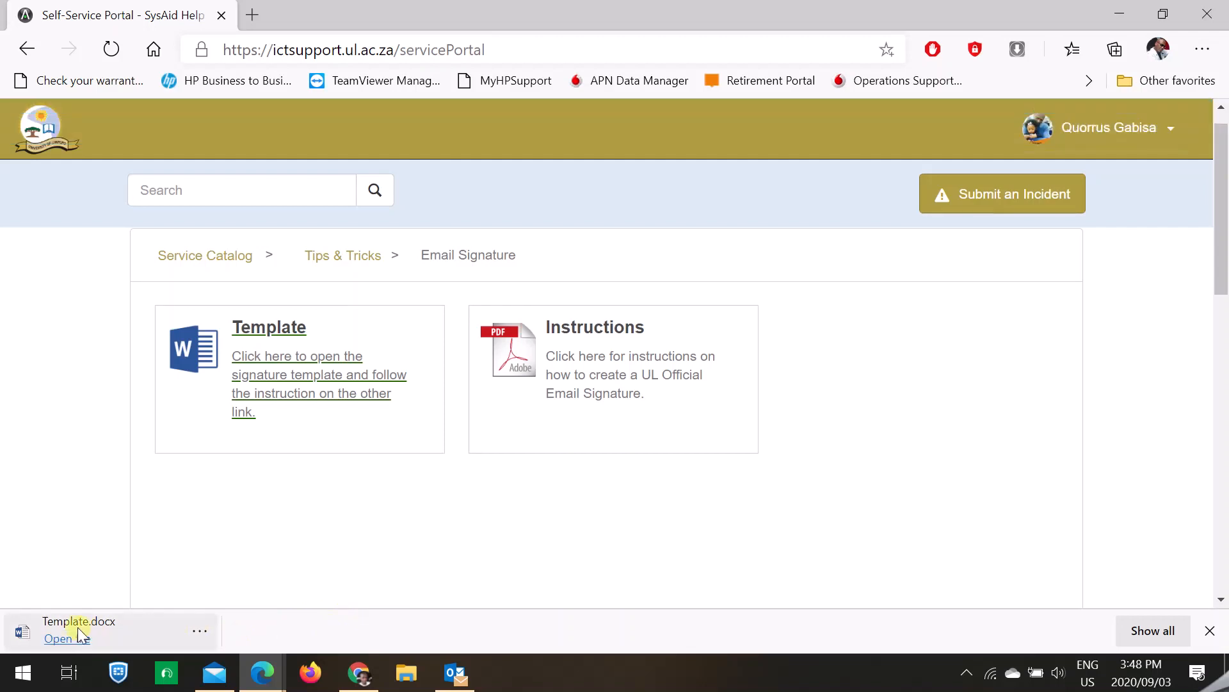
{"action": "left_click", "coordinate": [64, 638]}
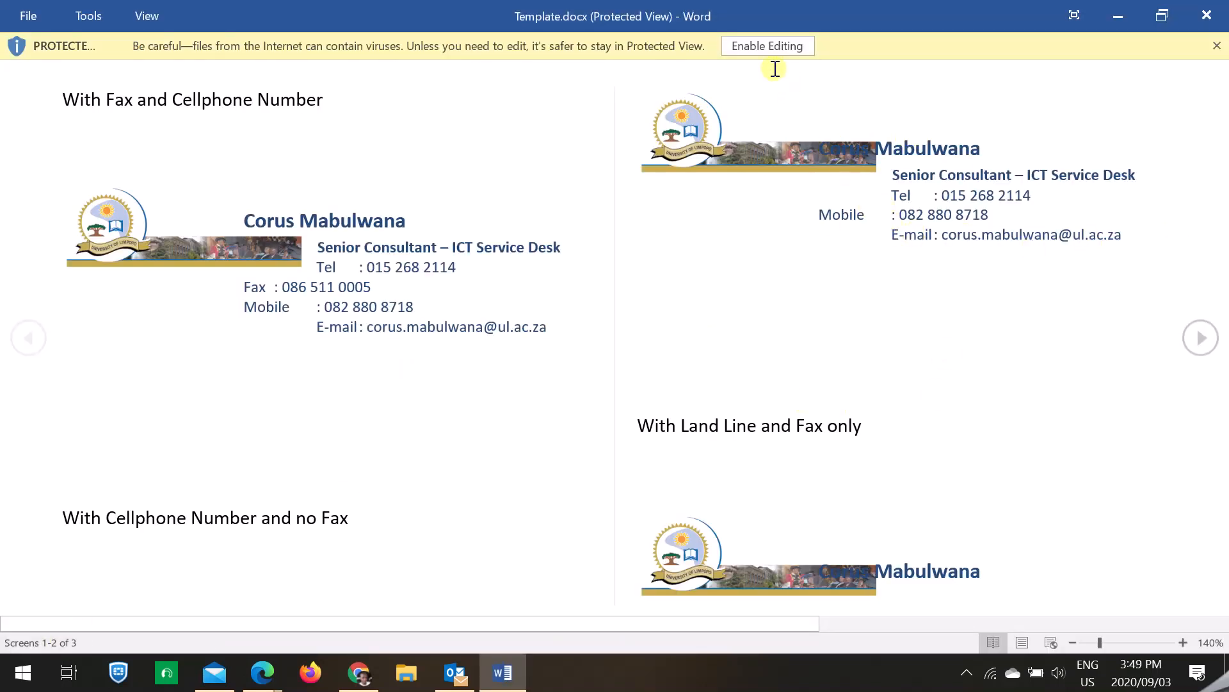
{"action": "left_click", "coordinate": [760, 49]}
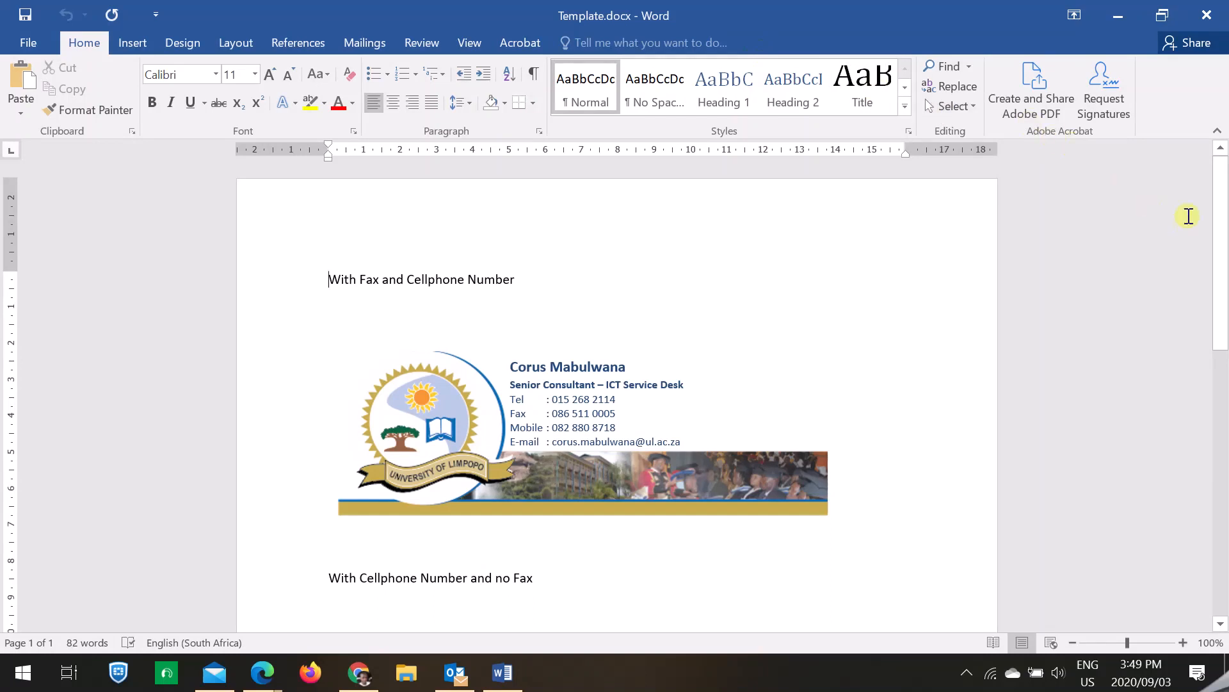
{"action": "mouse_move", "coordinate": [1220, 204]}
{"action": "left_mouse_down"}
{"action": "mouse_move", "coordinate": [1211, 486]}
{"action": "mouse_move", "coordinate": [1204, 401]}
{"action": "mouse_move", "coordinate": [1222, 195]}
{"action": "left_mouse_up"}
- Launch the Snipping Tool and move its window clear of the signature in the document
{"action": "left_click", "coordinate": [20, 672]}
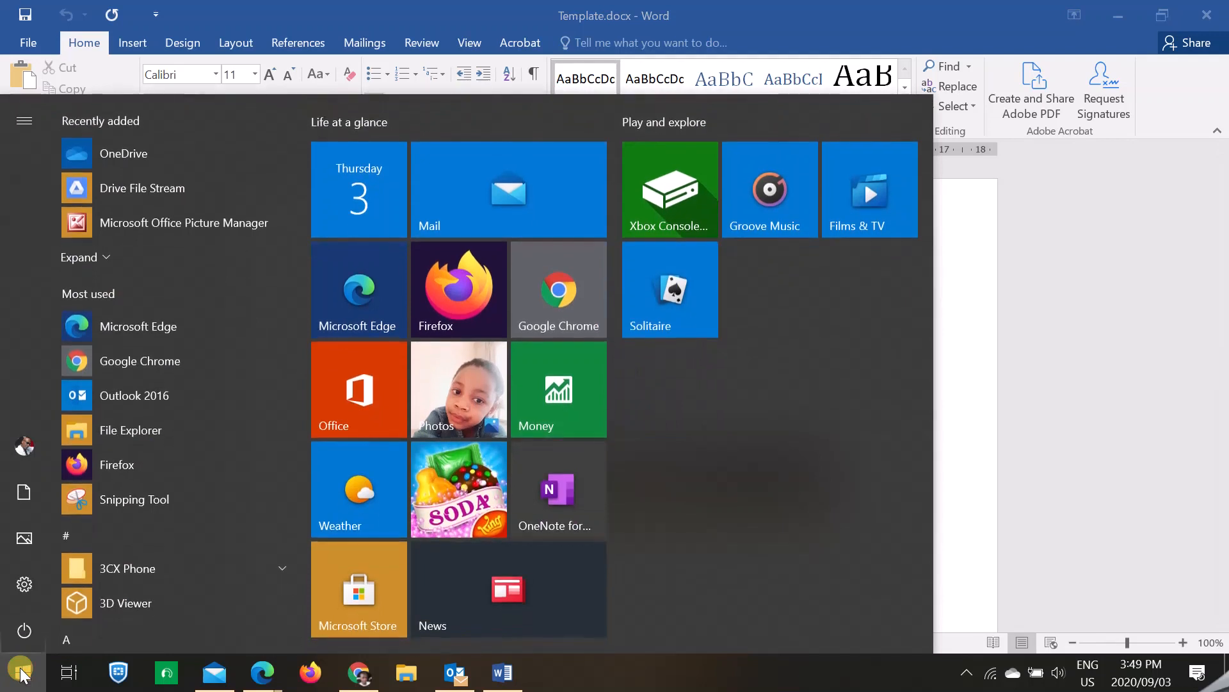
{"action": "type", "text": "snip"}
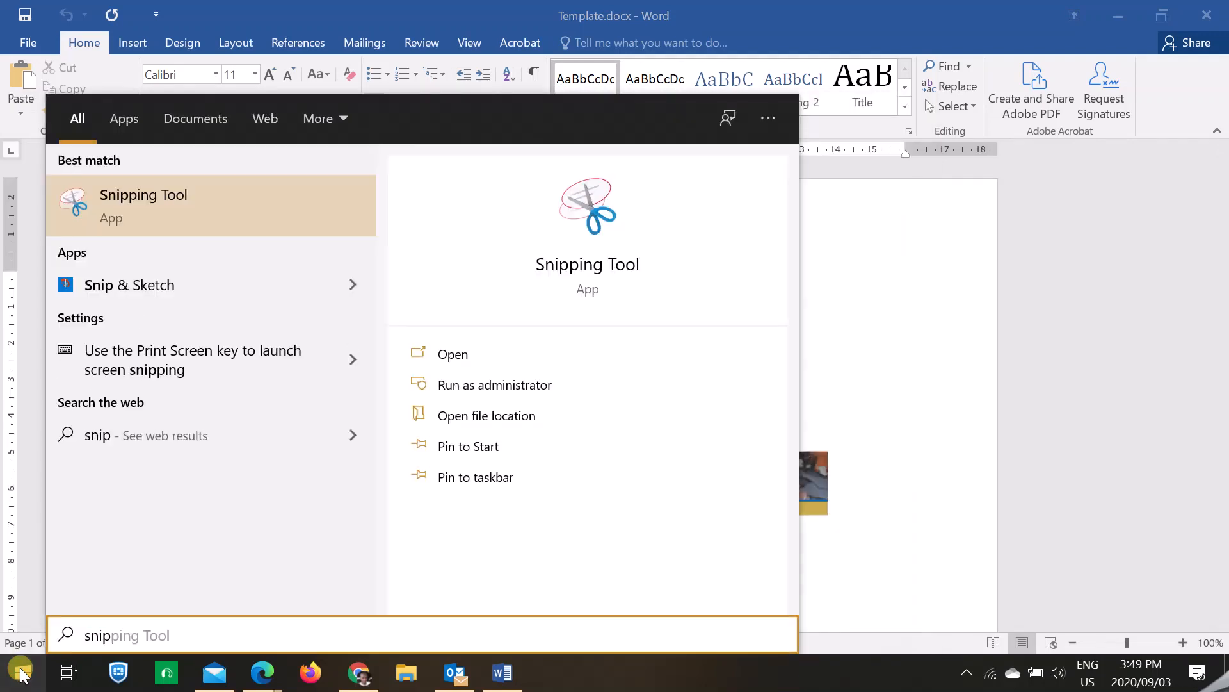
{"action": "left_click", "coordinate": [597, 264]}
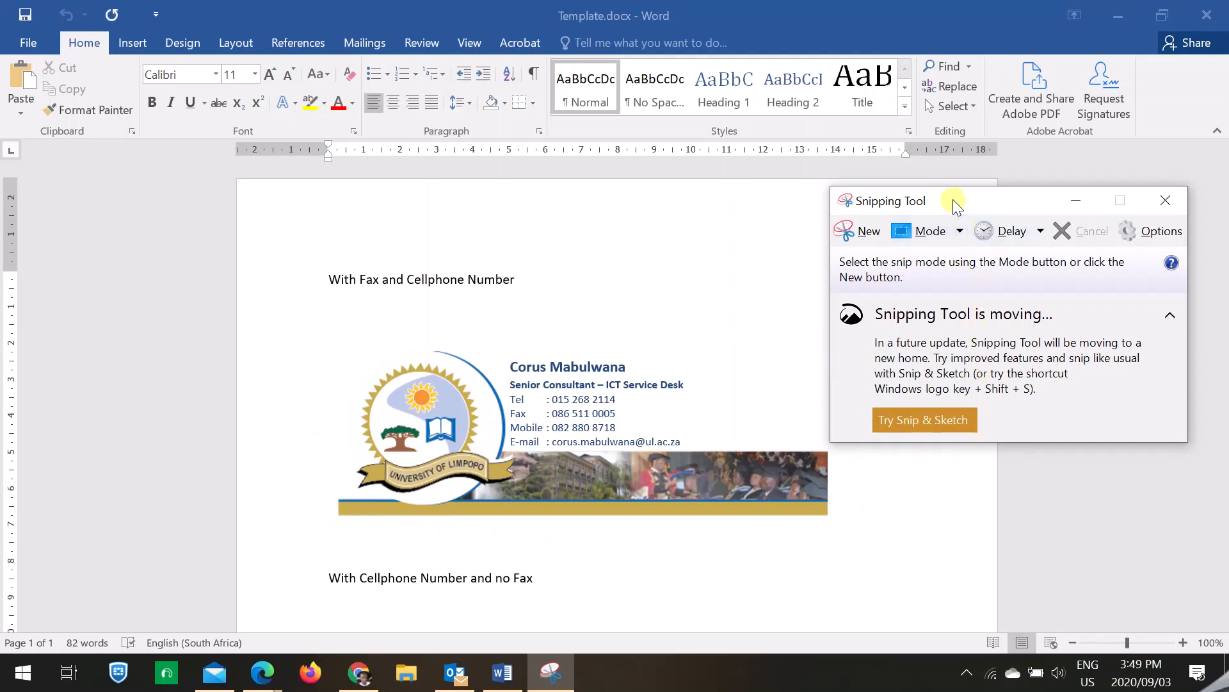
{"action": "left_click_drag", "start_coordinate": [956, 201], "coordinate": [983, 174]}
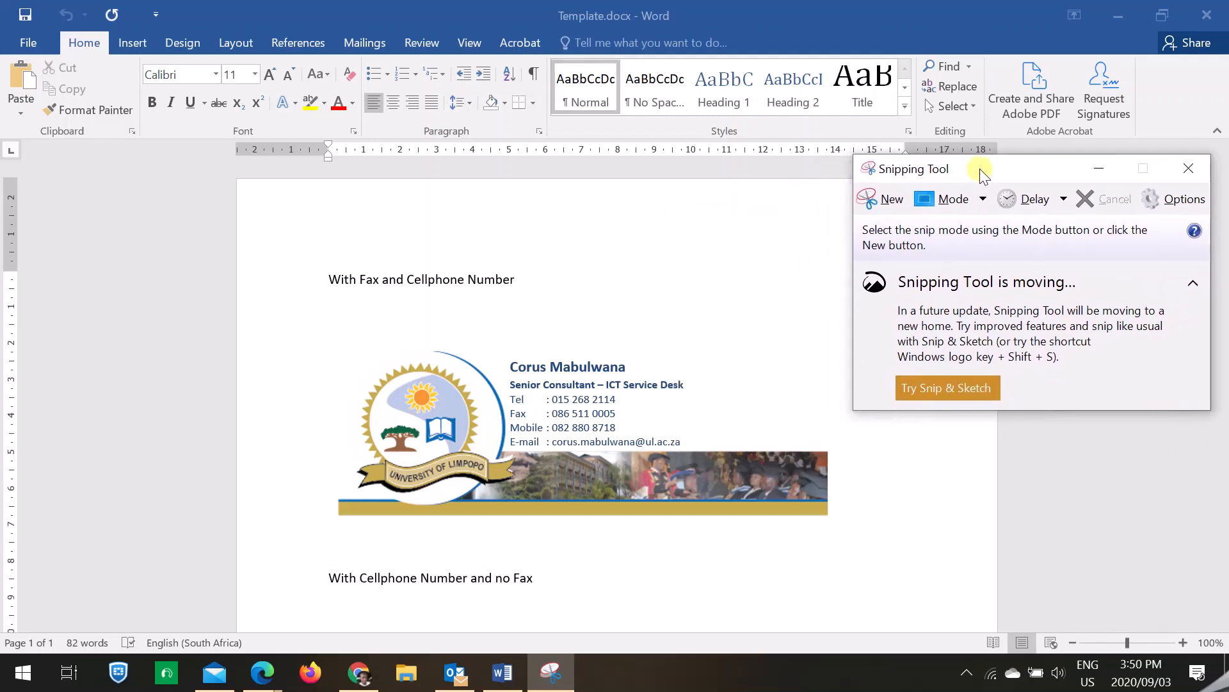
- Capture a rectangular snip of the entire signature block under "With Fax and Cellphone Number"
{"action": "left_click", "coordinate": [890, 199]}
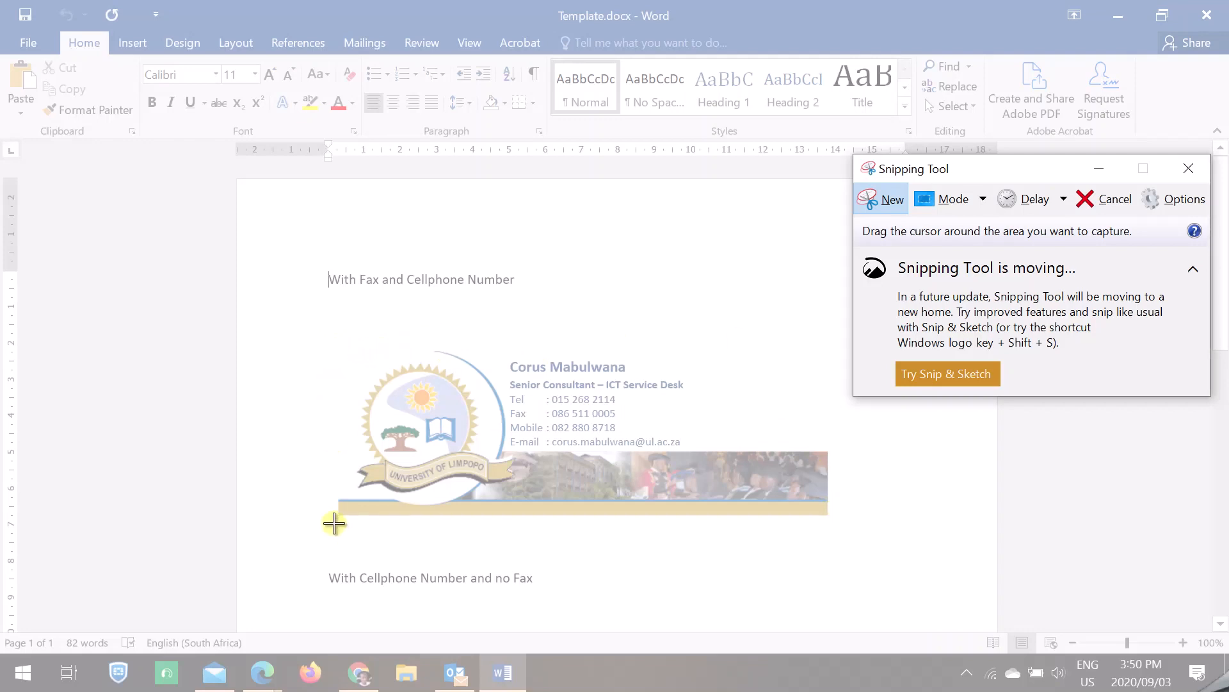
{"action": "mouse_move", "coordinate": [334, 513]}
{"action": "left_mouse_down"}
{"action": "mouse_move", "coordinate": [667, 456]}
{"action": "mouse_move", "coordinate": [666, 431]}
{"action": "mouse_move", "coordinate": [753, 384]}
{"action": "left_mouse_up"}
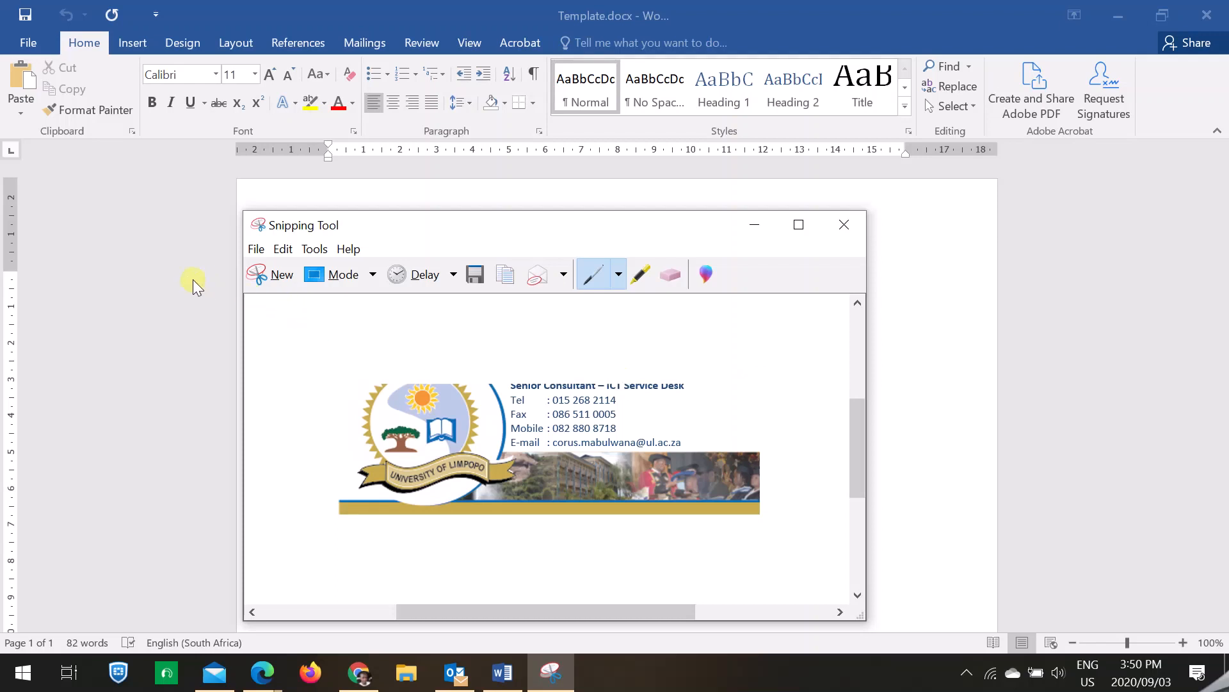
{"action": "left_click", "coordinate": [272, 275]}
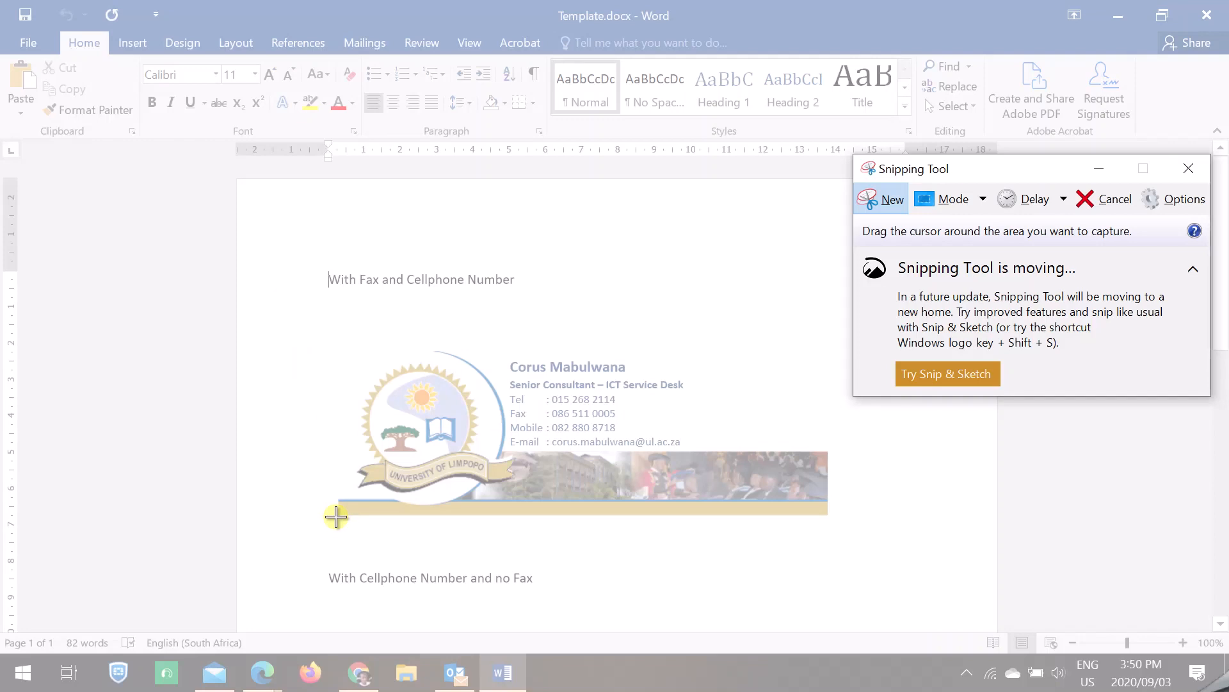
{"action": "mouse_move", "coordinate": [337, 516]}
{"action": "left_mouse_down"}
{"action": "mouse_move", "coordinate": [515, 462]}
{"action": "mouse_move", "coordinate": [586, 357]}
{"action": "mouse_move", "coordinate": [698, 359]}
{"action": "mouse_move", "coordinate": [577, 380]}
{"action": "mouse_move", "coordinate": [483, 352]}
{"action": "mouse_move", "coordinate": [812, 392]}
{"action": "mouse_move", "coordinate": [568, 502]}
{"action": "mouse_move", "coordinate": [643, 411]}
{"action": "mouse_move", "coordinate": [878, 439]}
{"action": "mouse_move", "coordinate": [651, 428]}
{"action": "mouse_move", "coordinate": [805, 367]}
{"action": "mouse_move", "coordinate": [616, 426]}
{"action": "mouse_move", "coordinate": [689, 346]}
{"action": "mouse_move", "coordinate": [618, 342]}
{"action": "mouse_move", "coordinate": [830, 348]}
{"action": "left_mouse_up"}
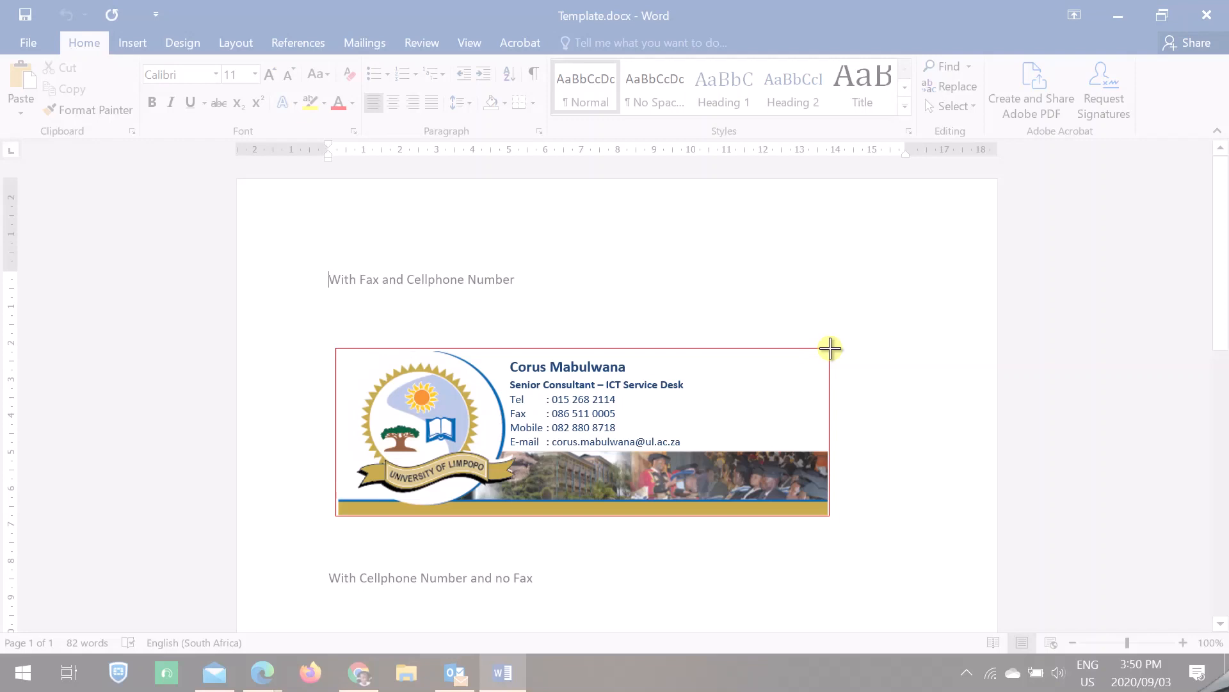
{"action": "left_click_drag", "start_coordinate": [830, 348], "coordinate": [830, 348]}
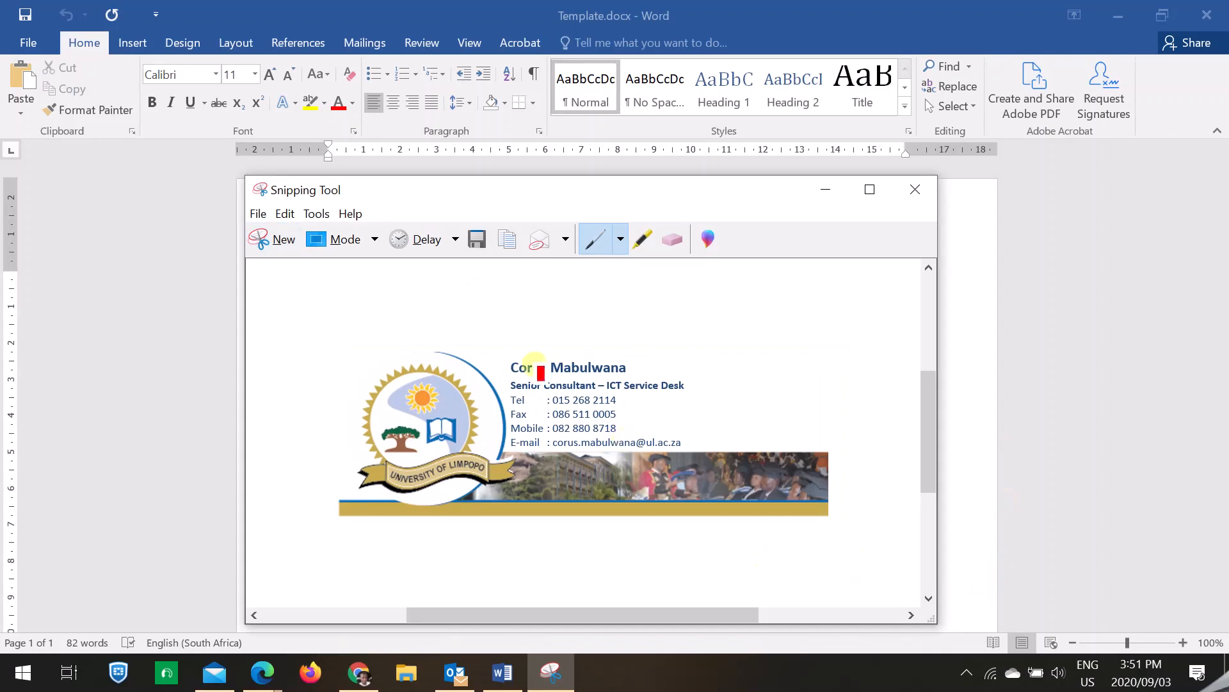
- Save the snip as a PNG named Signature in the Pictures folder and close the Snipping Tool
{"action": "left_click", "coordinate": [476, 241]}
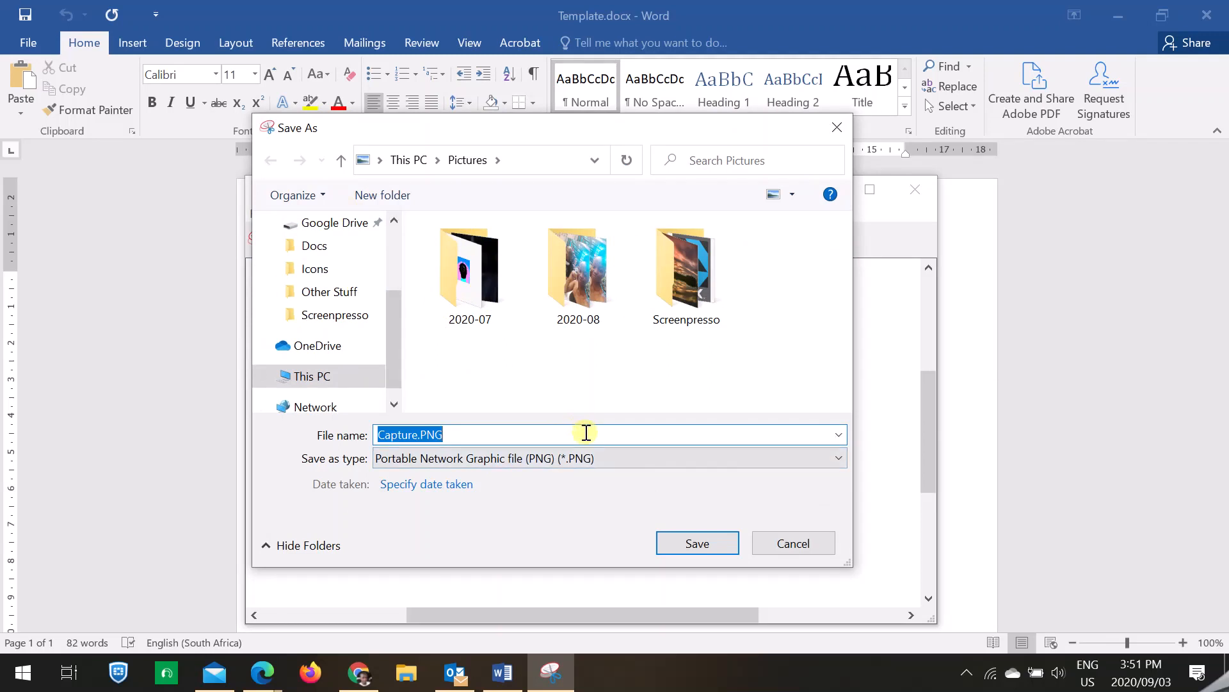
{"action": "type", "text": "S"}
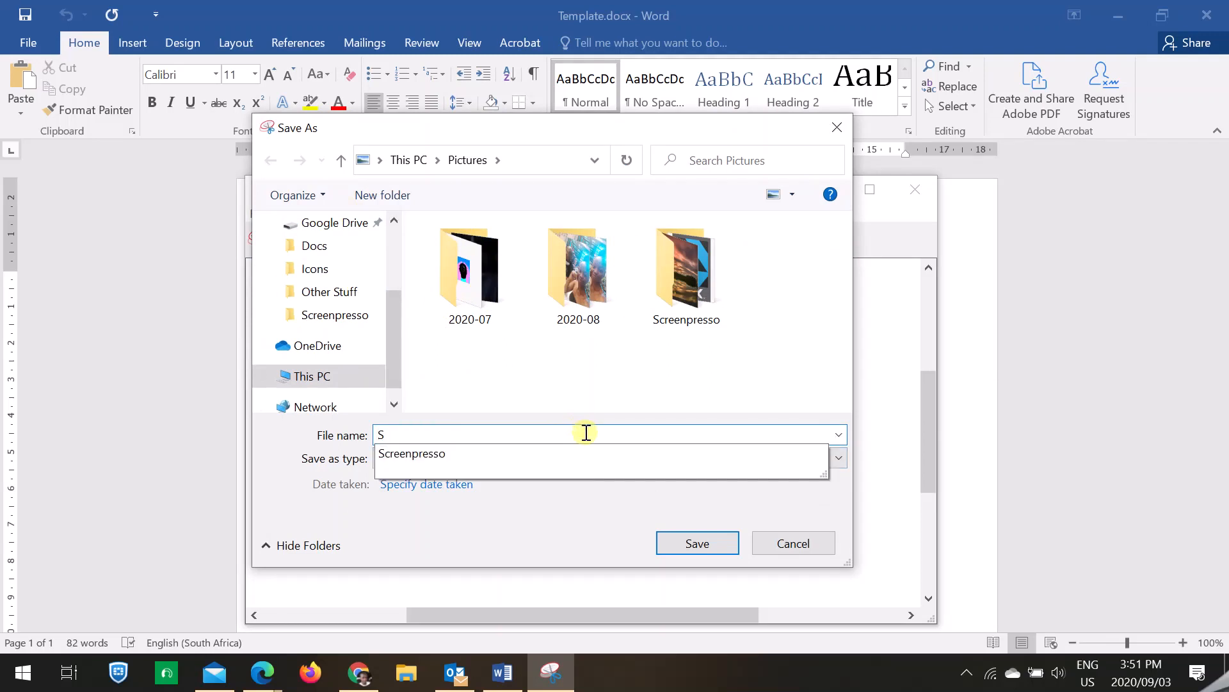
{"action": "type", "text": "ignature"}
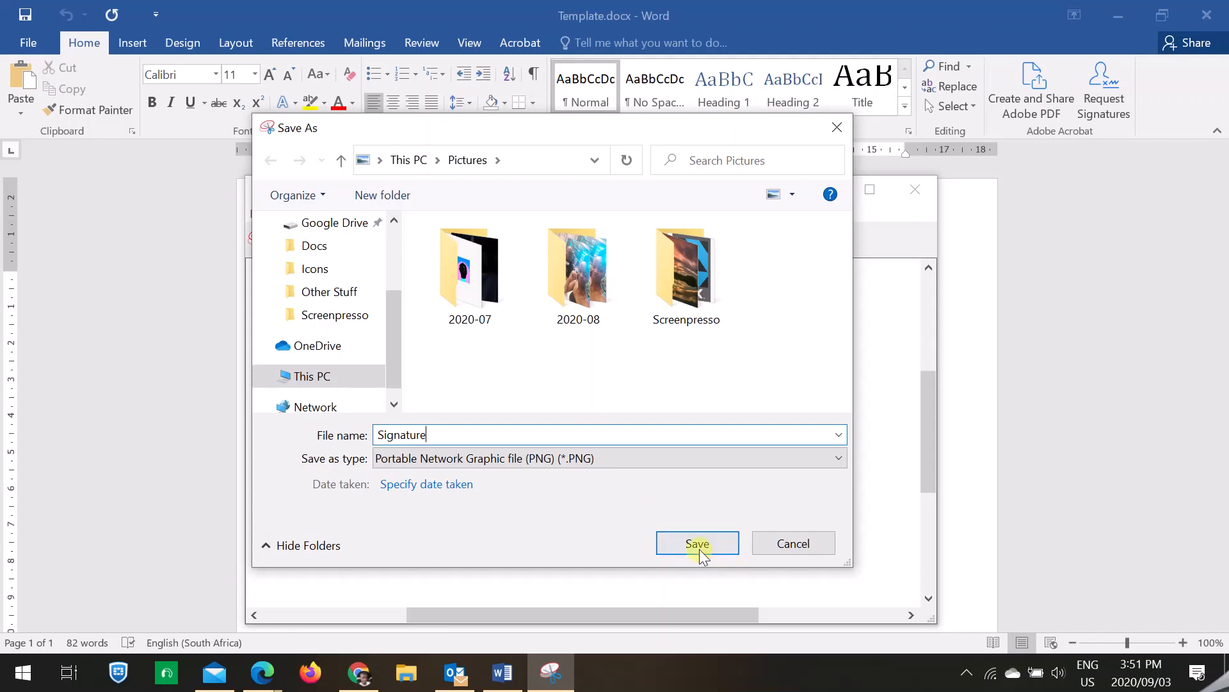
{"action": "left_click", "coordinate": [697, 544]}
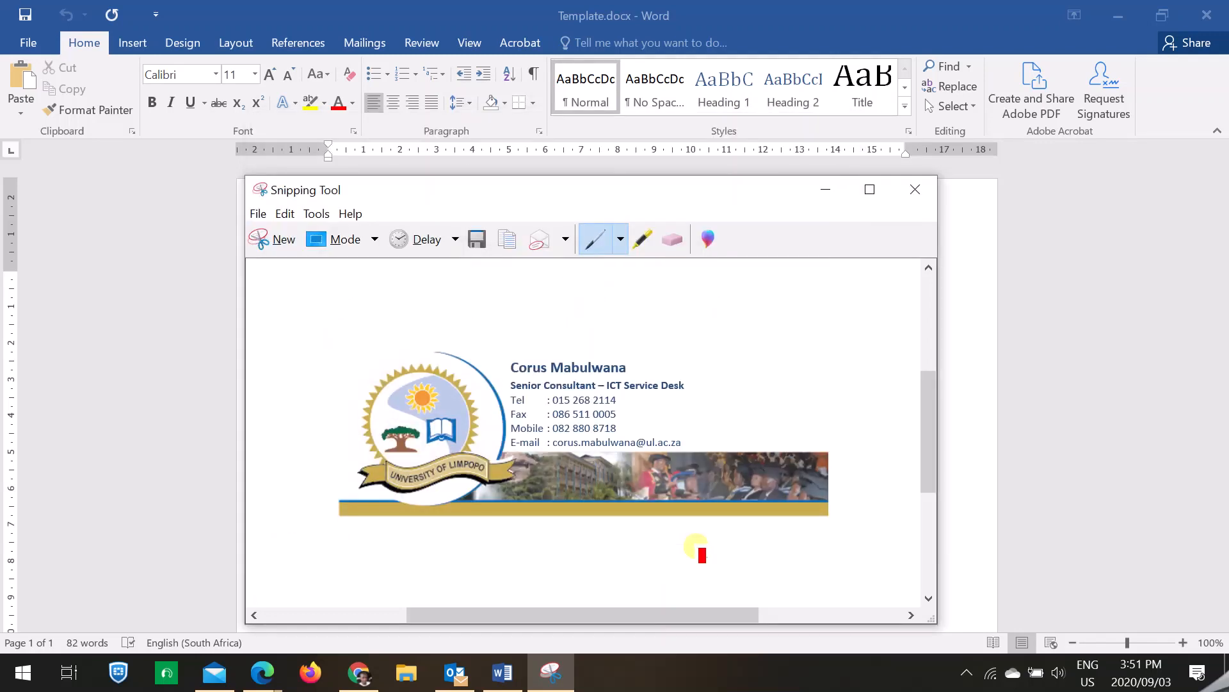
{"action": "left_click", "coordinate": [912, 190]}
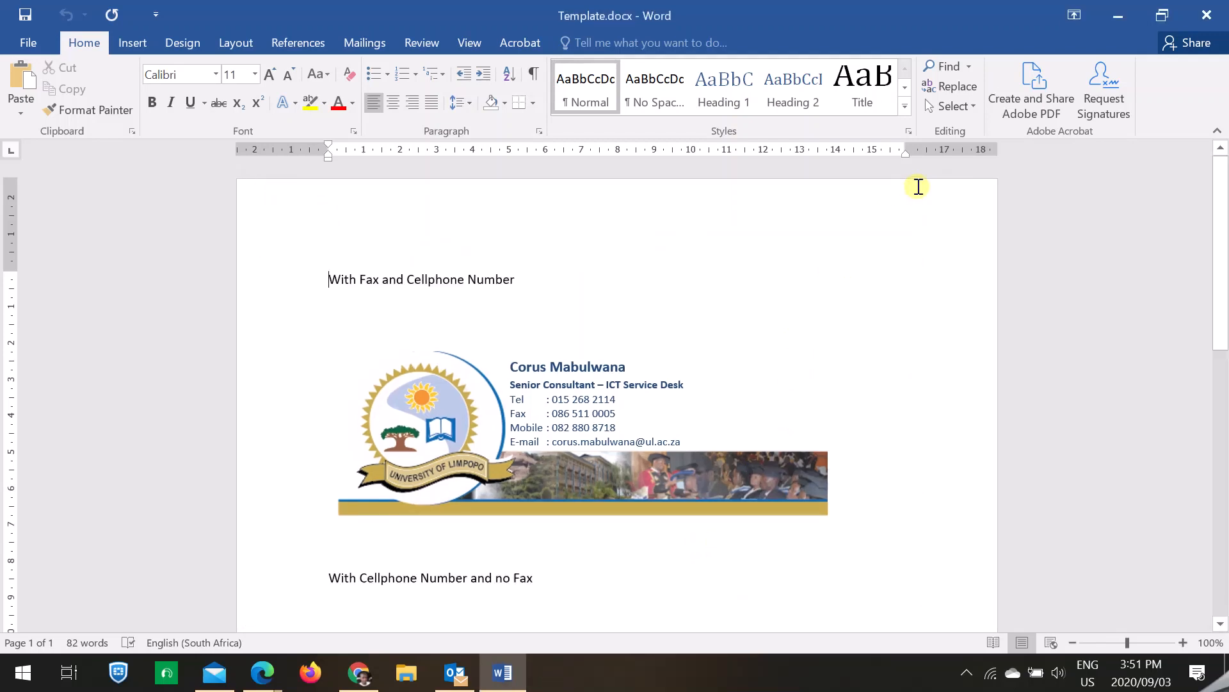
- Close the Word template and open Gmail from Google Services in the portal's Service Catalog
{"action": "left_click", "coordinate": [1208, 14]}
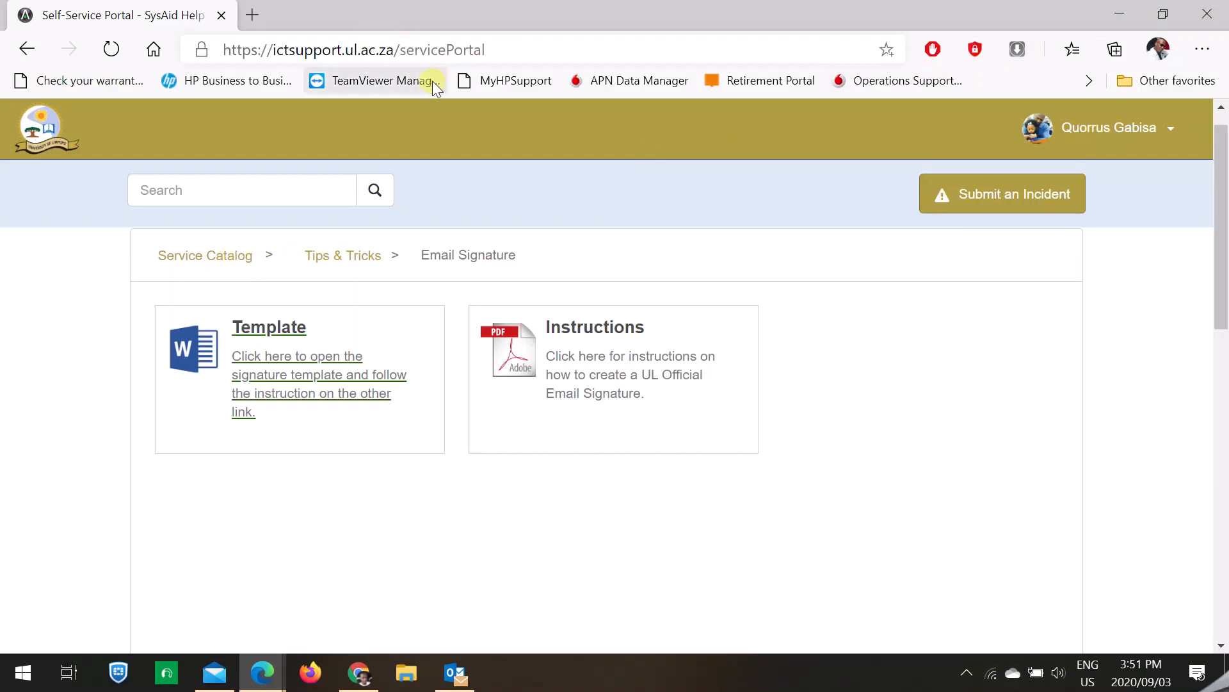
{"action": "left_click", "coordinate": [505, 47]}
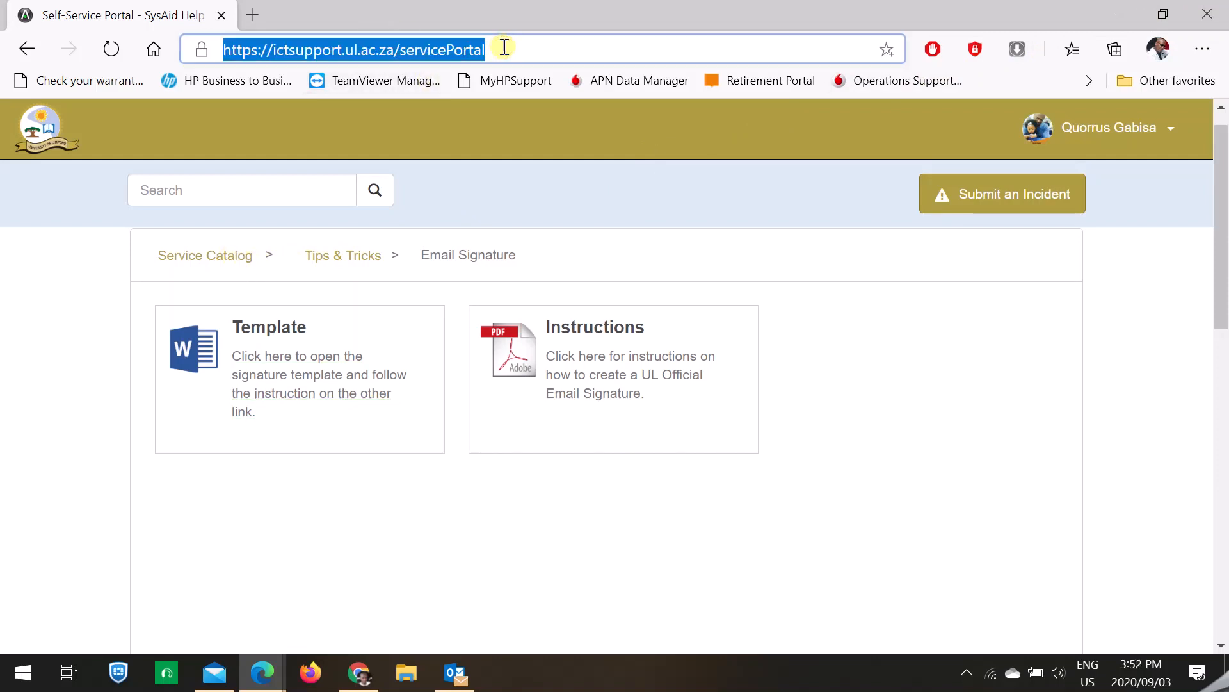
{"action": "left_click", "coordinate": [217, 258]}
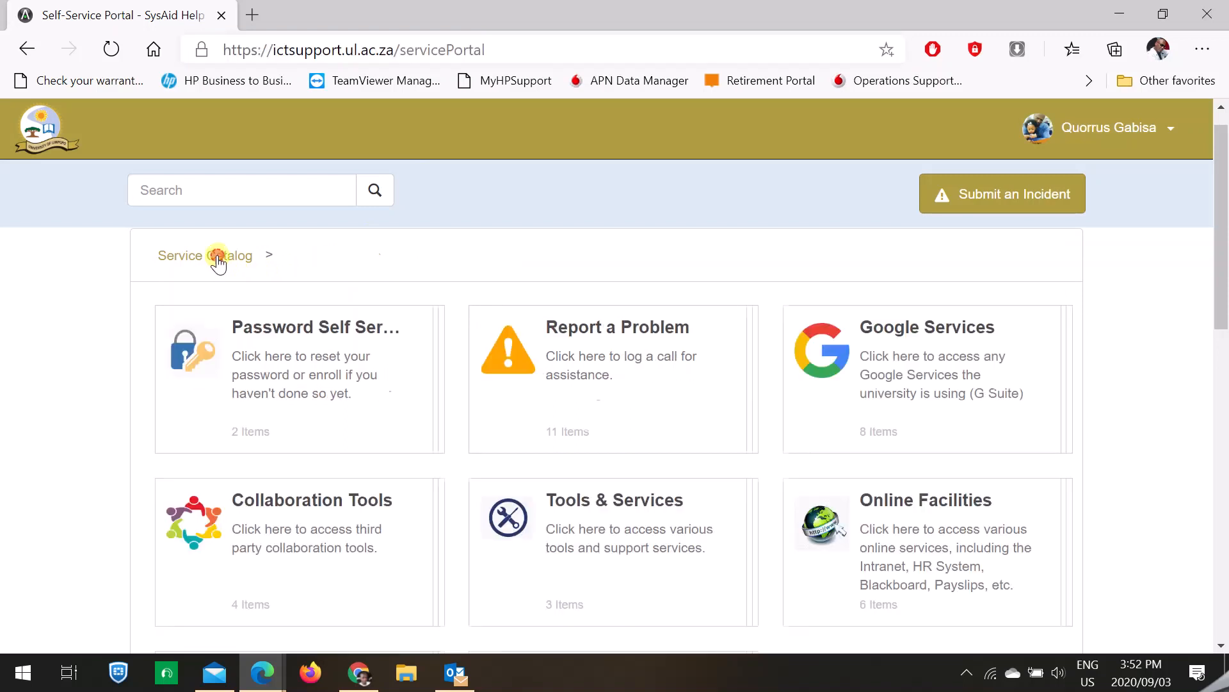
{"action": "left_click", "coordinate": [927, 324]}
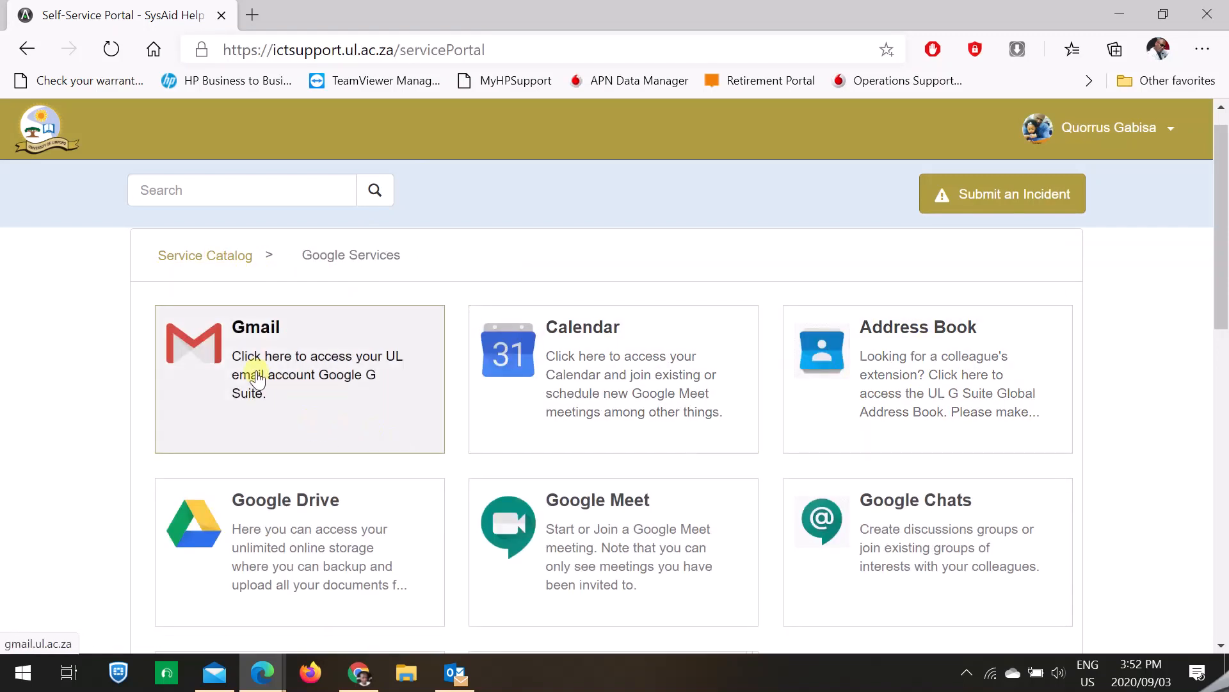
{"action": "left_click", "coordinate": [256, 375]}
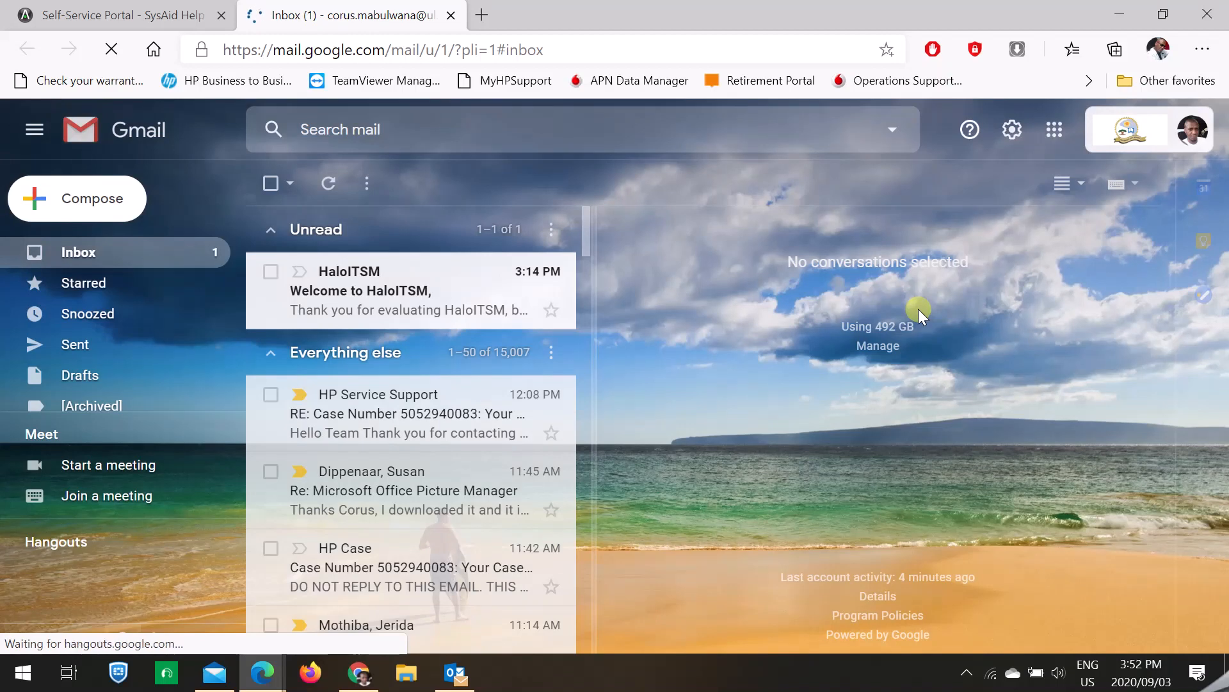
- Delete the existing email signature in Gmail's full general settings
{"action": "left_click", "coordinate": [1015, 135]}
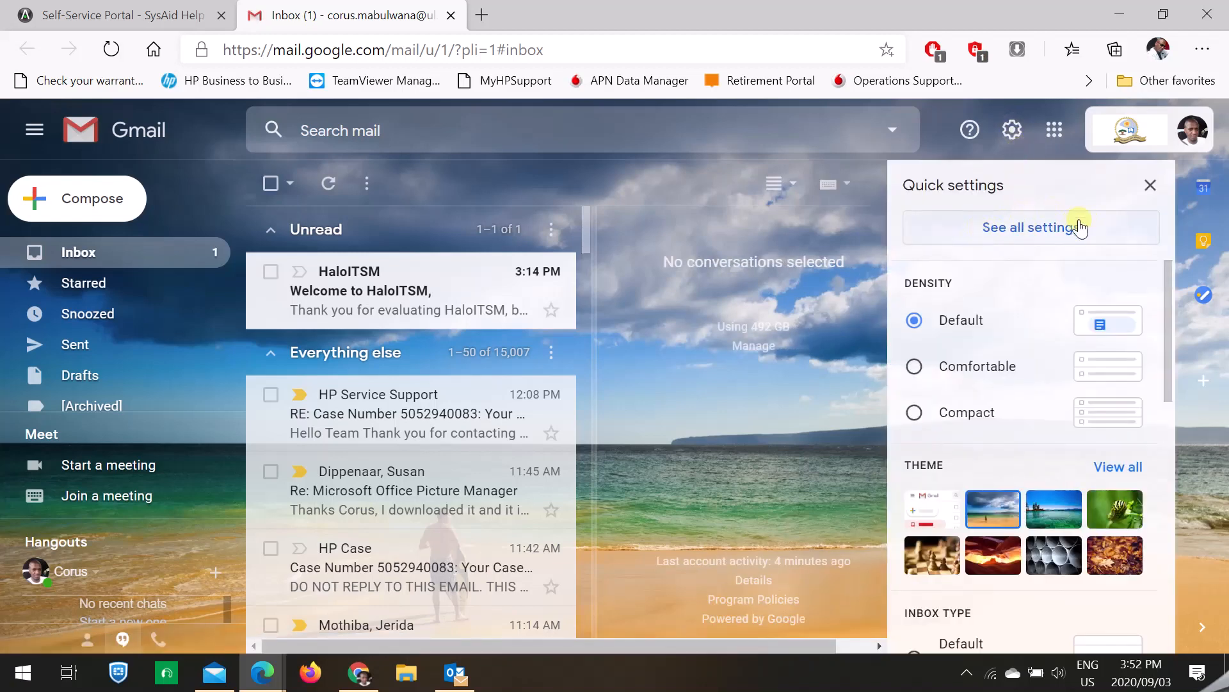
{"action": "left_click", "coordinate": [1010, 229]}
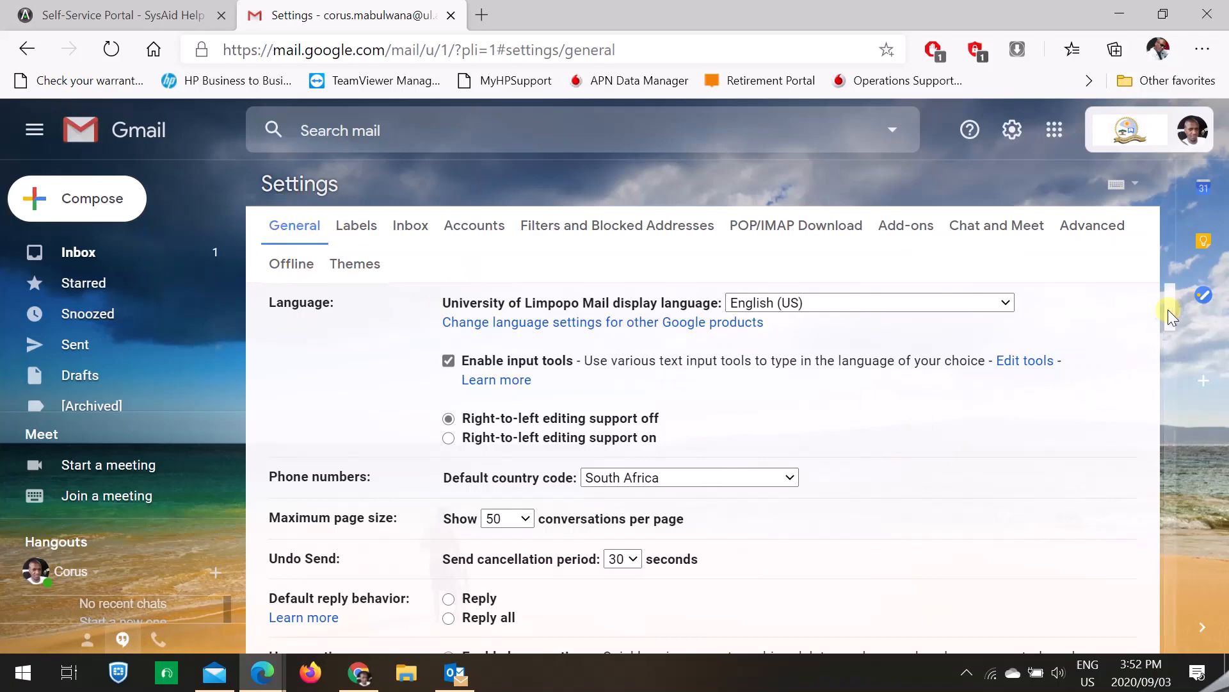
{"action": "left_click_drag", "start_coordinate": [1168, 309], "coordinate": [1170, 537]}
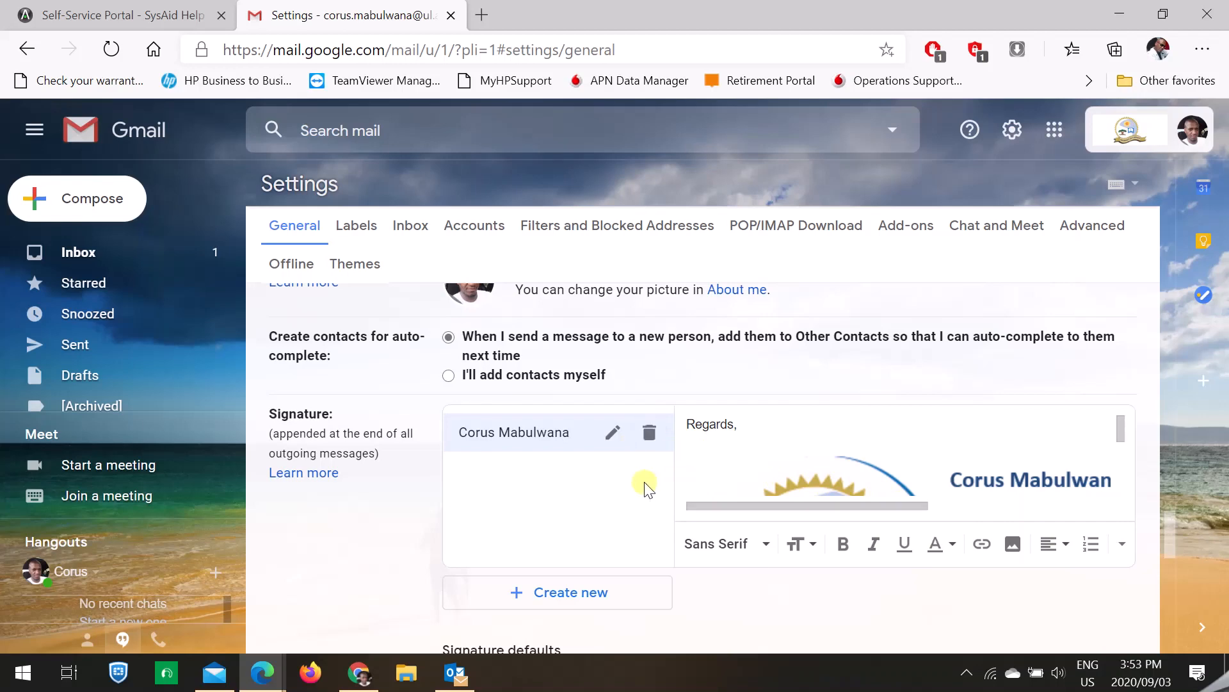
{"action": "left_click", "coordinate": [649, 432]}
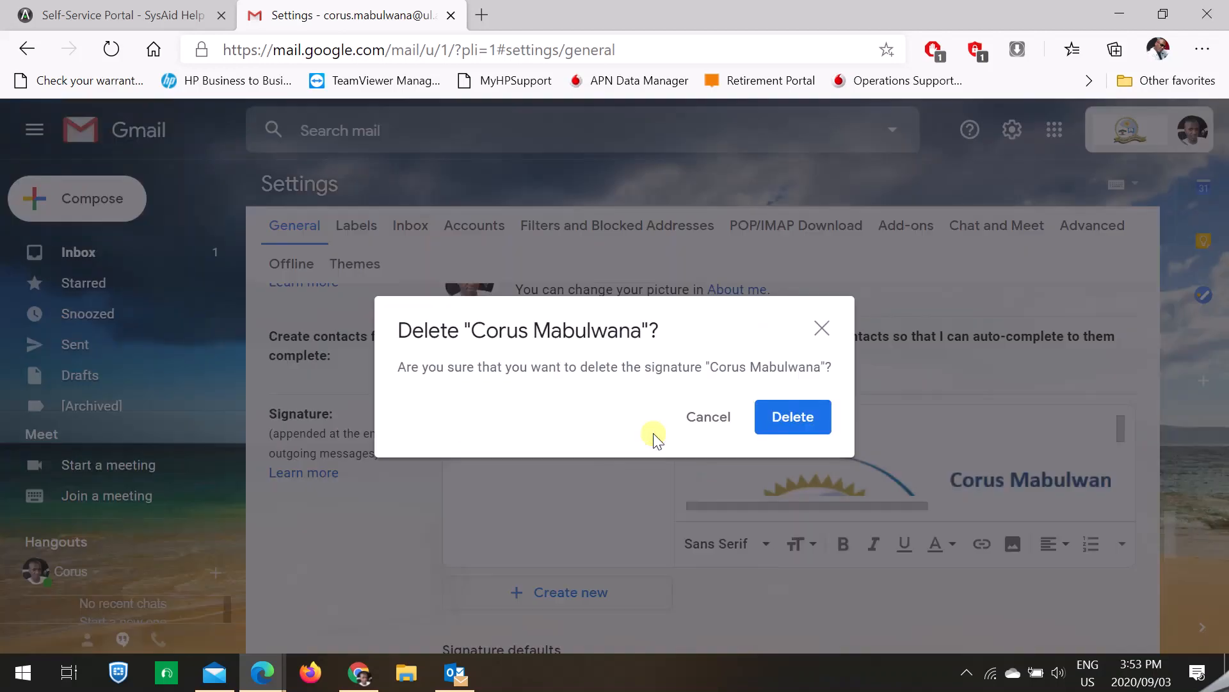
{"action": "left_click", "coordinate": [792, 416]}
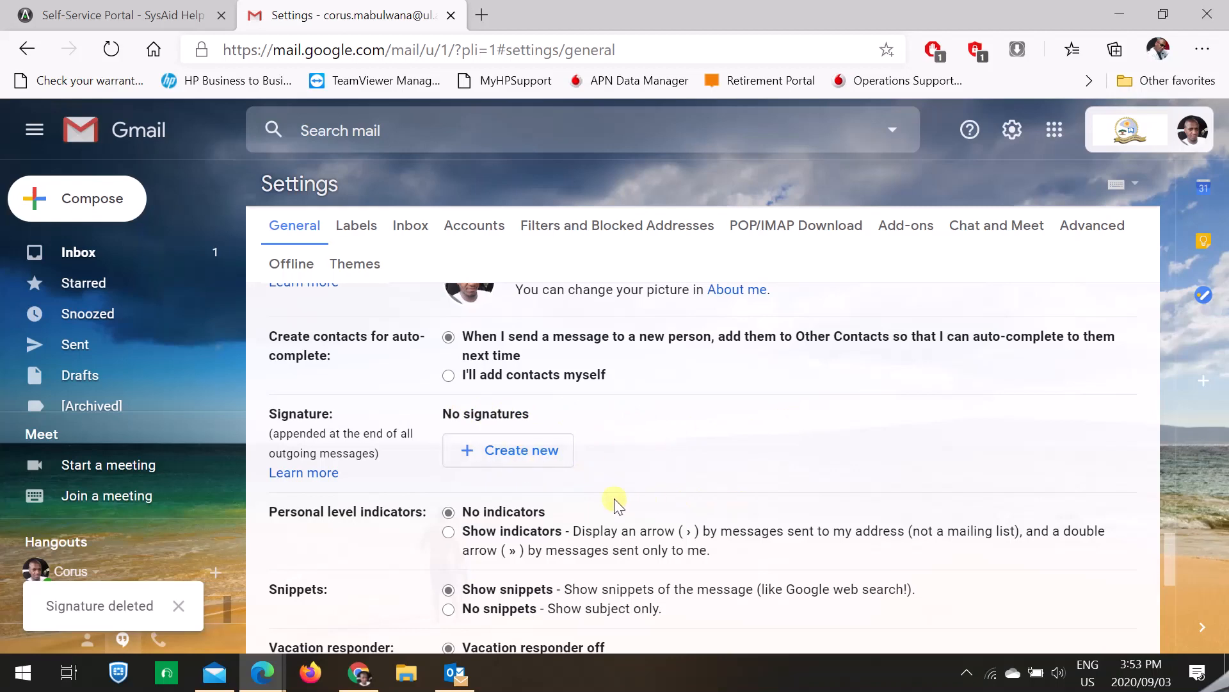
- Create a new signature named with the account owner's first name
{"action": "left_click", "coordinate": [476, 455]}
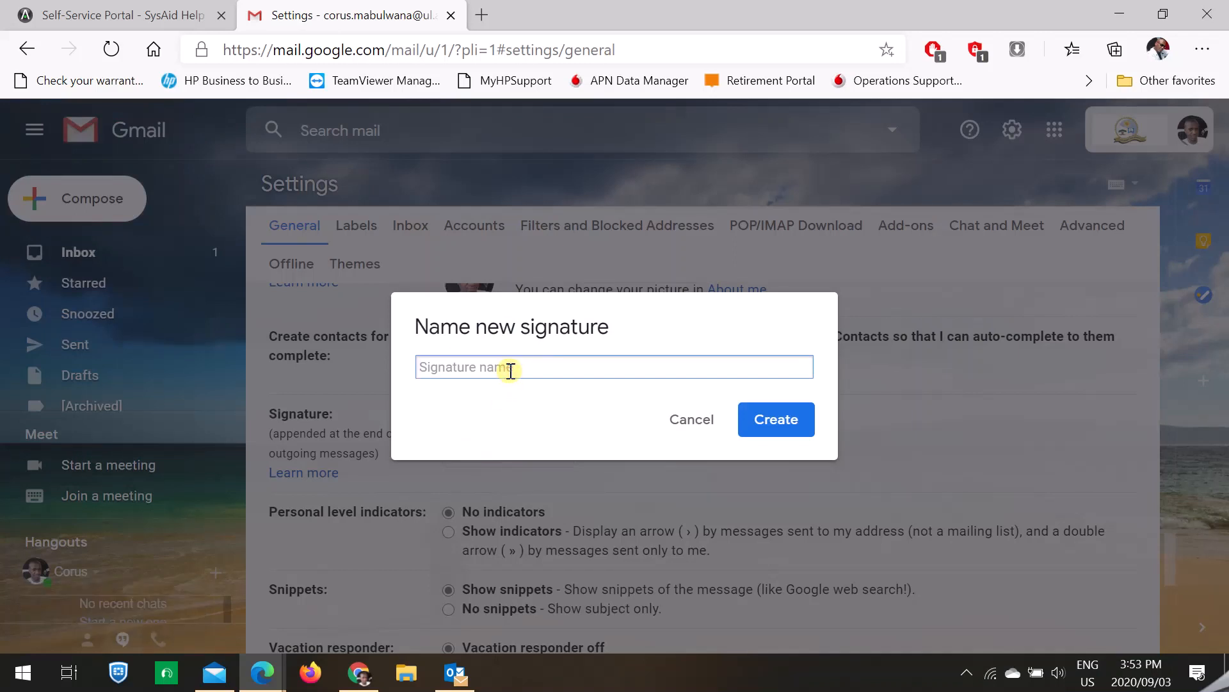
{"action": "type", "text": "Corus"}
{"action": "left_click", "coordinate": [777, 420]}
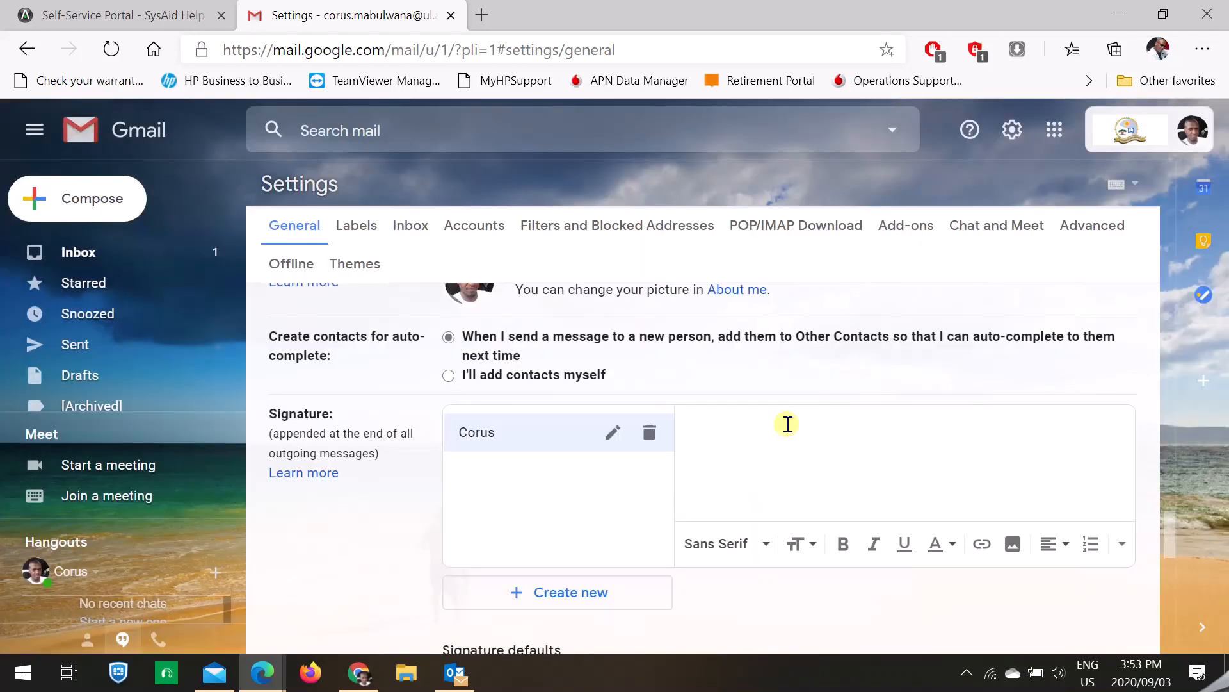
- Enter "Regards," as the new signature's text, with a blank line above it
{"action": "left_click", "coordinate": [788, 424]}
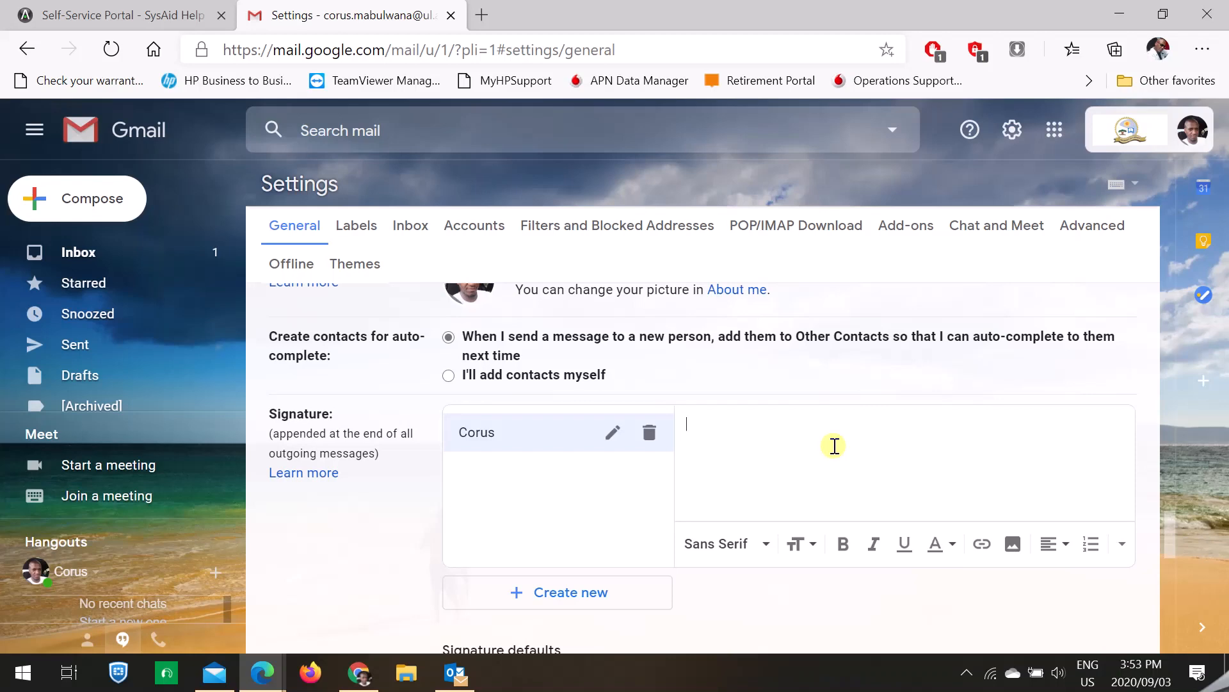
{"action": "type", "text": "Regarfds"}
{"action": "key", "text": "BackSpace"}
{"action": "key", "text": "BackSpace"}
{"action": "key", "text": "BackSpace"}
{"action": "type", "text": "ds,"}
{"action": "left_click", "coordinate": [692, 436]}
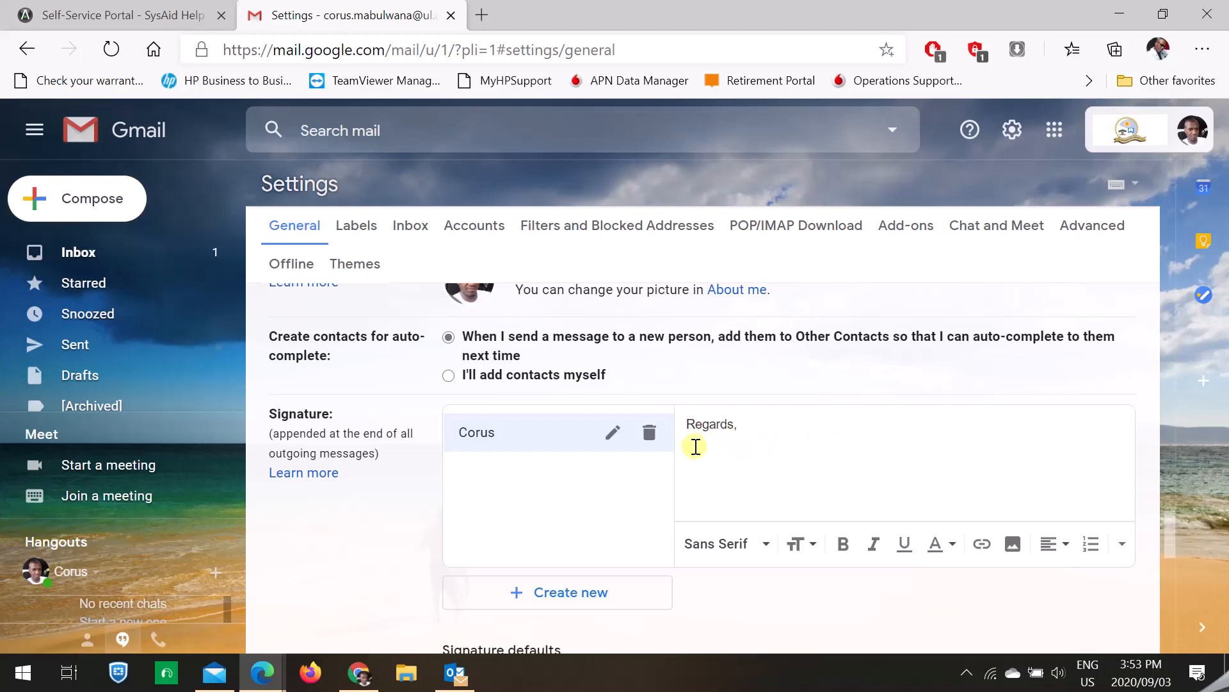
{"action": "key", "text": "Return"}
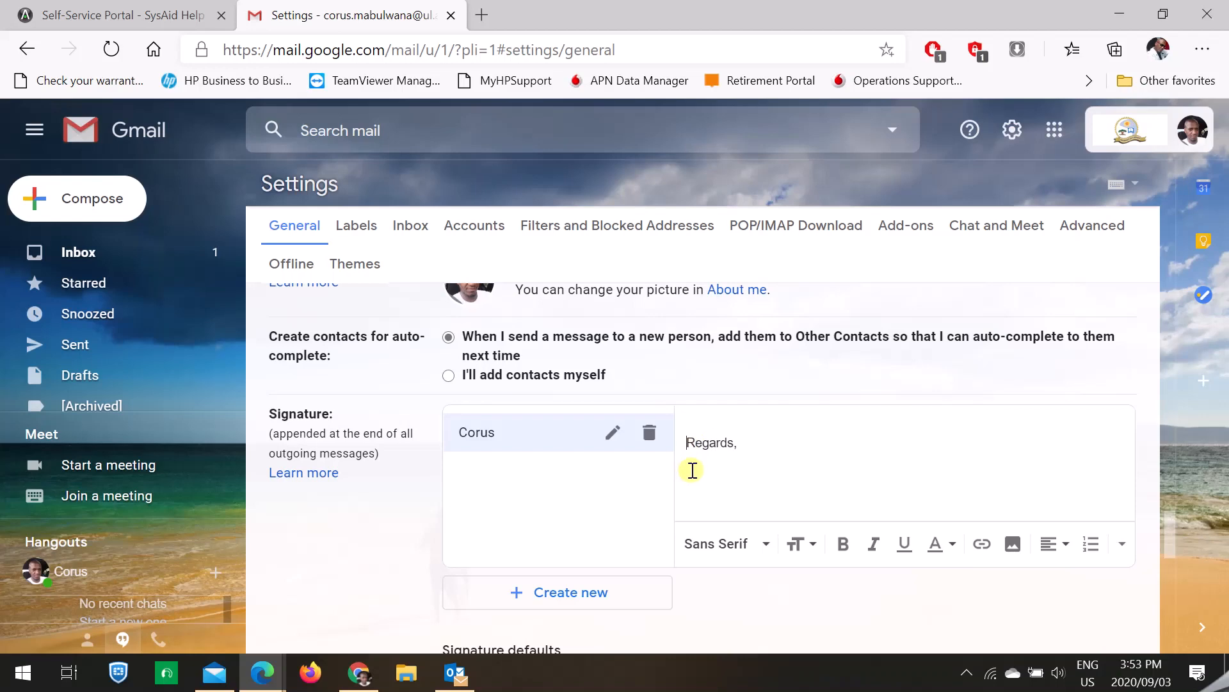
{"action": "left_click", "coordinate": [692, 470]}
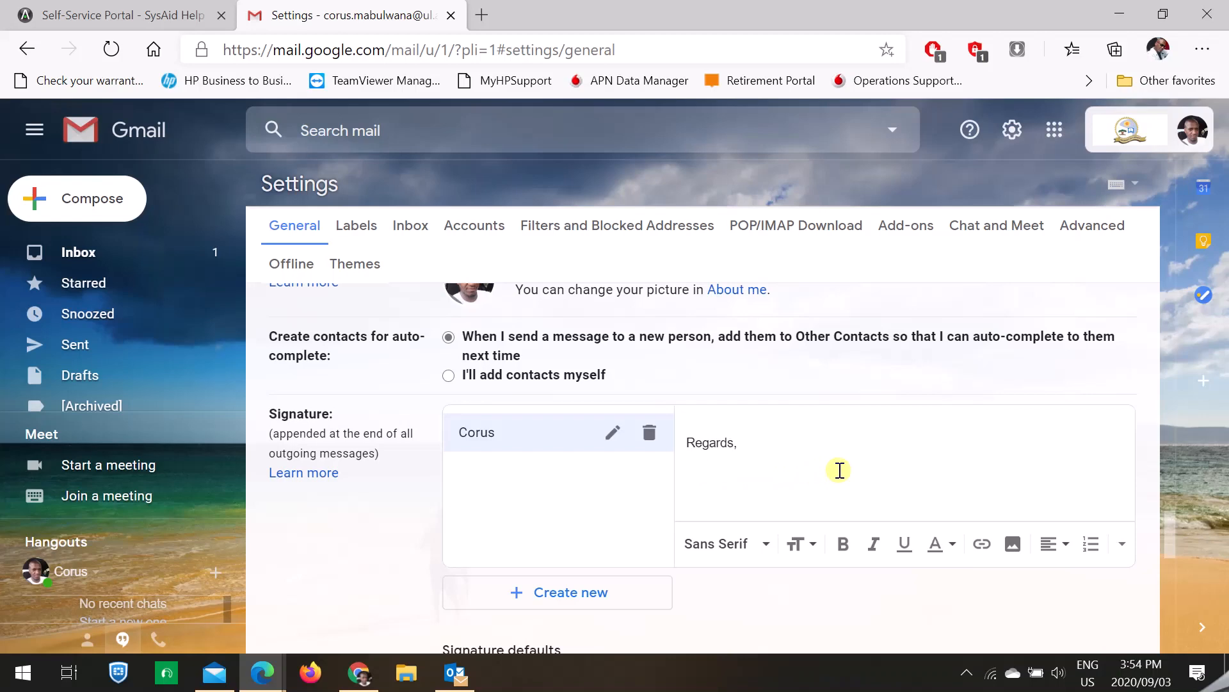
- Upload Signature.PNG from the Pictures folder as an image below "Regards," in the new signature
{"action": "left_click", "coordinate": [1013, 546]}
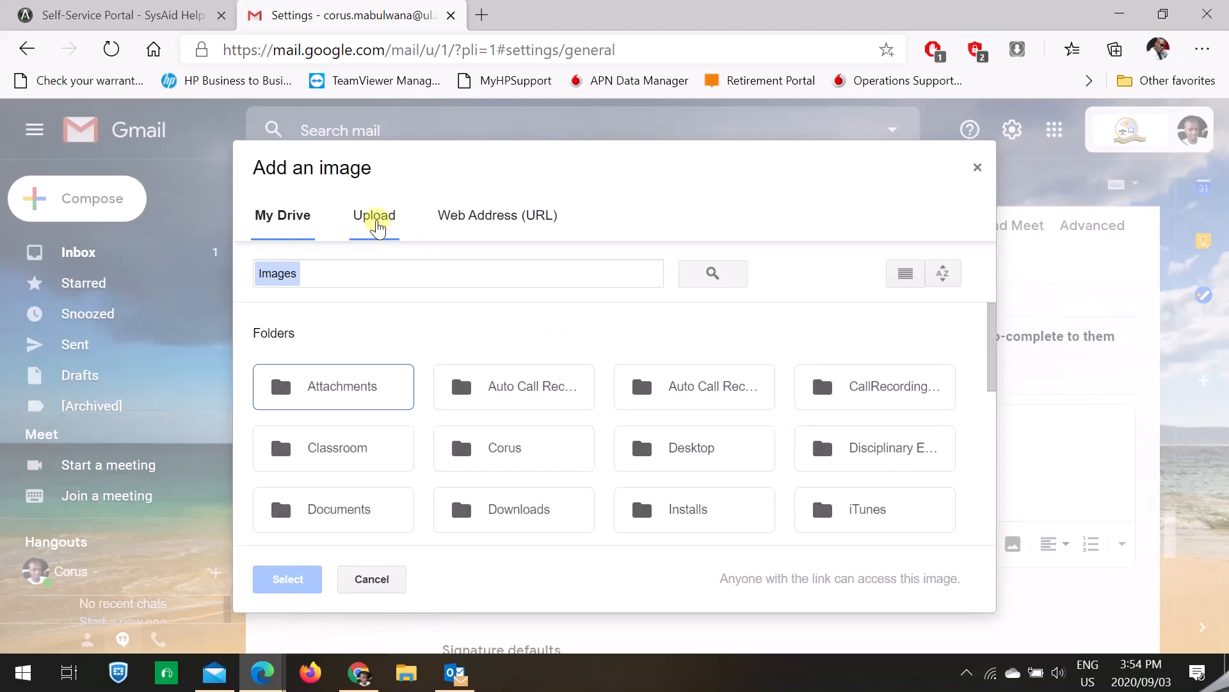
{"action": "left_click", "coordinate": [375, 224]}
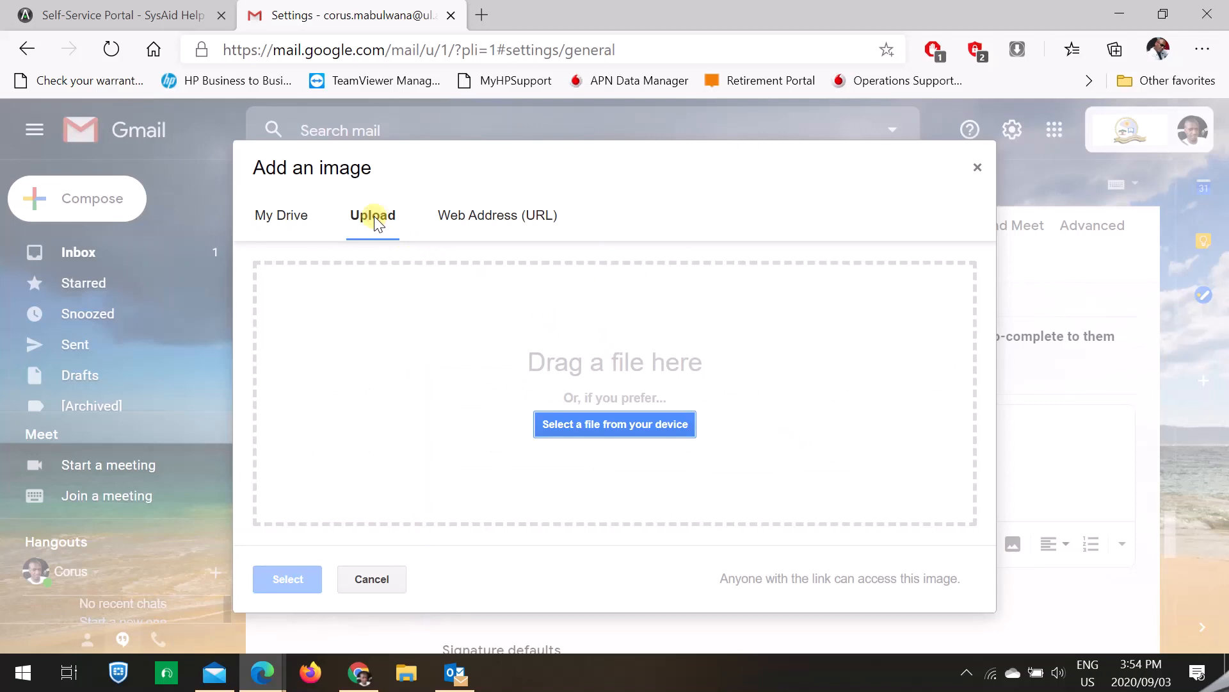
{"action": "left_click", "coordinate": [613, 428]}
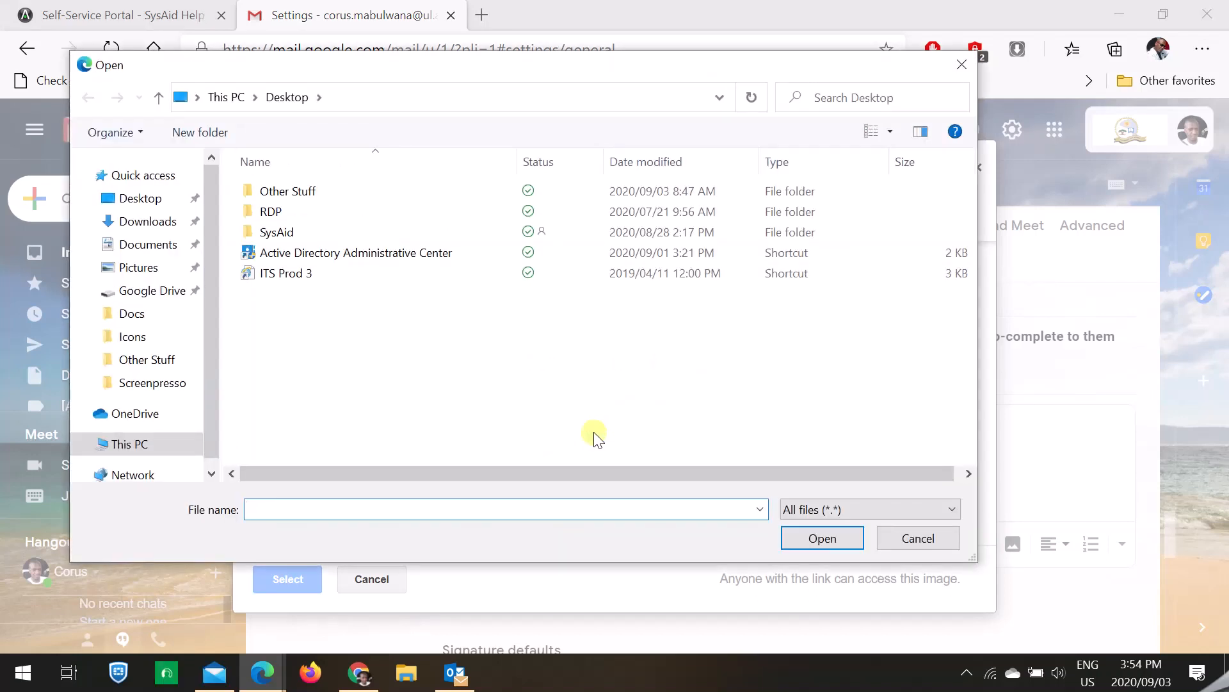
{"action": "left_click", "coordinate": [142, 273]}
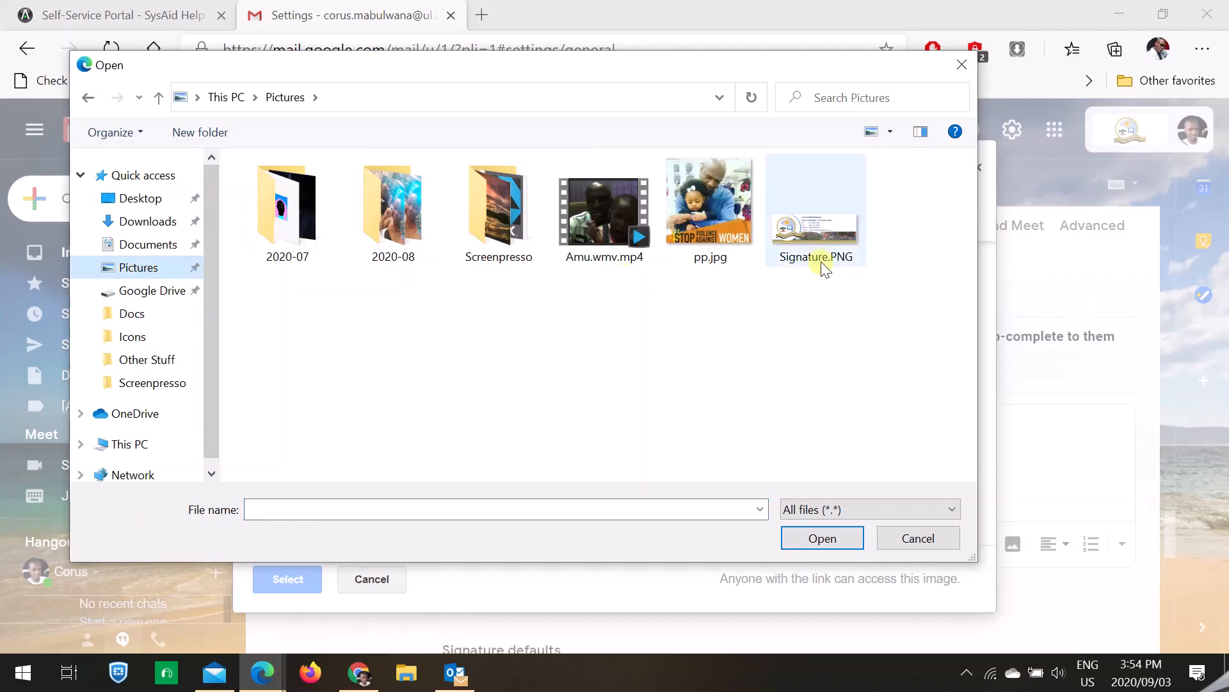
{"action": "left_click", "coordinate": [824, 236]}
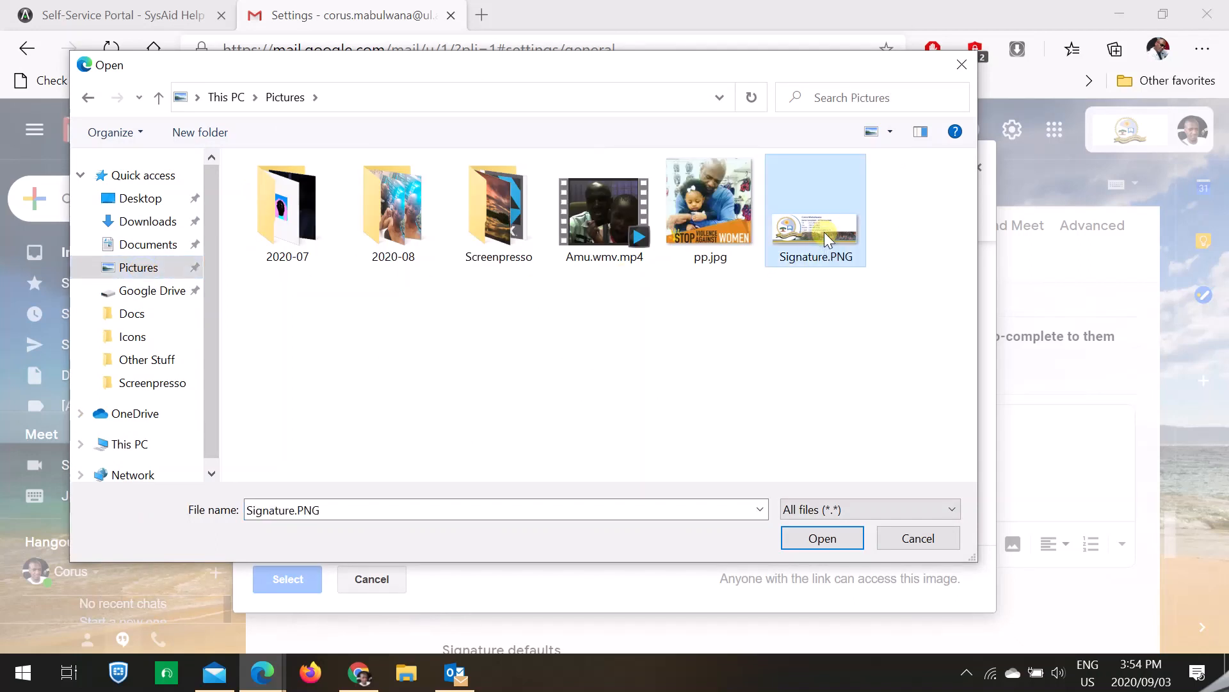
{"action": "left_click", "coordinate": [822, 536]}
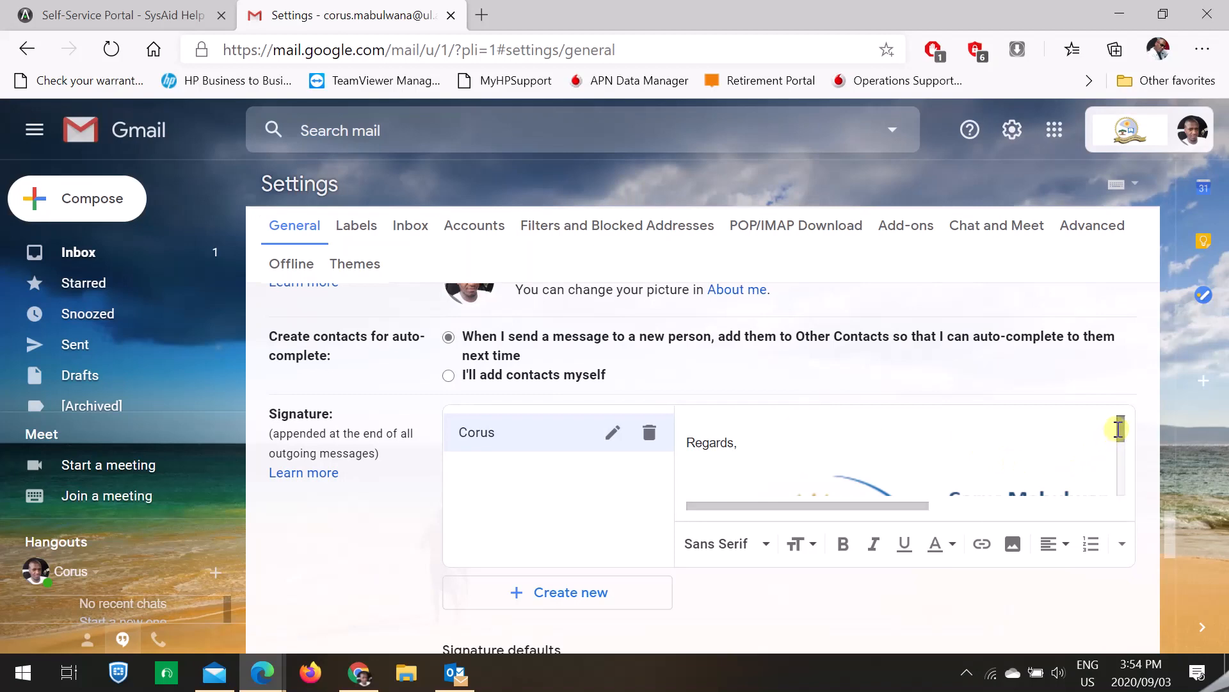
{"action": "mouse_move", "coordinate": [1123, 424]}
{"action": "left_mouse_down"}
{"action": "mouse_move", "coordinate": [1122, 472]}
{"action": "mouse_move", "coordinate": [1122, 427]}
{"action": "left_mouse_up"}
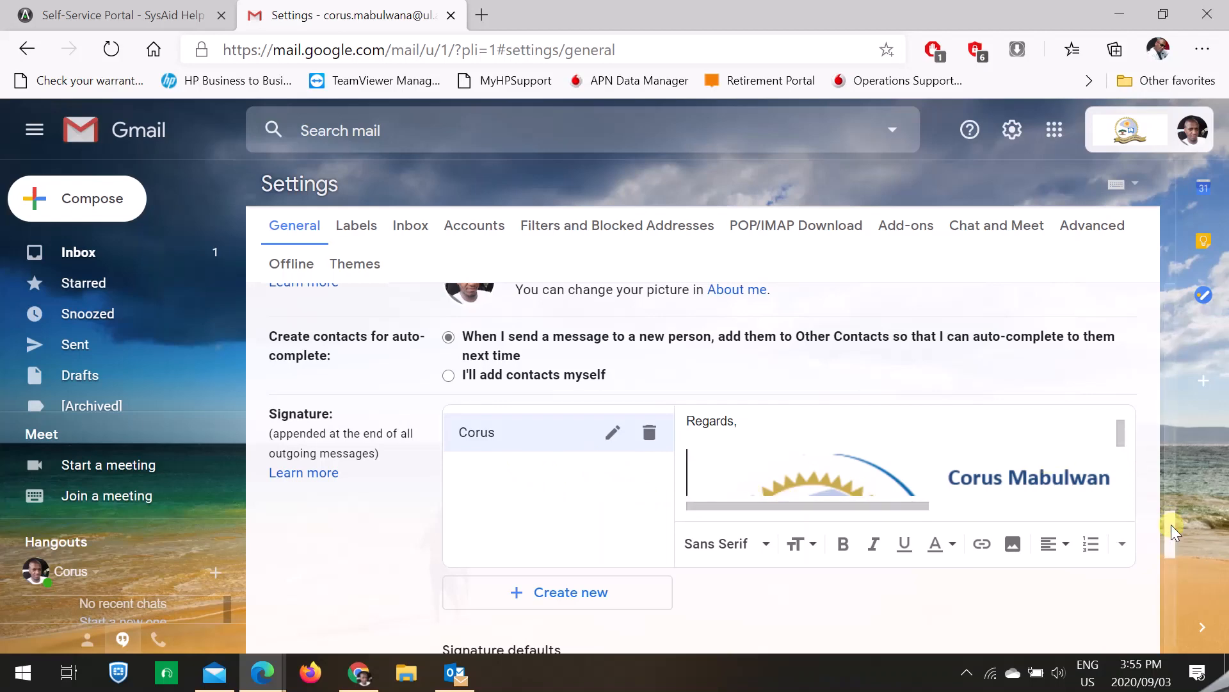
- Make the new signature the default for new emails, leaving replies and forwards without one, and save the settings changes
{"action": "left_click_drag", "start_coordinate": [1171, 525], "coordinate": [1166, 620]}
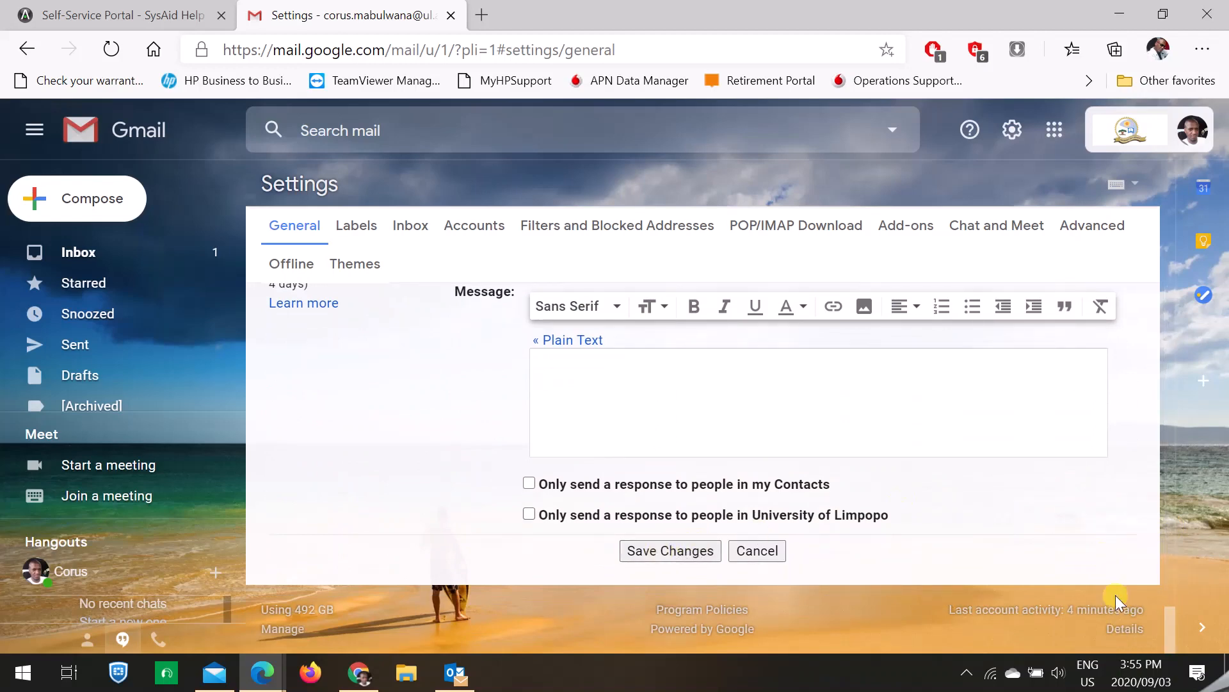
{"action": "left_click_drag", "start_coordinate": [1167, 623], "coordinate": [1158, 565]}
{"action": "left_click_drag", "start_coordinate": [1158, 559], "coordinate": [1157, 548]}
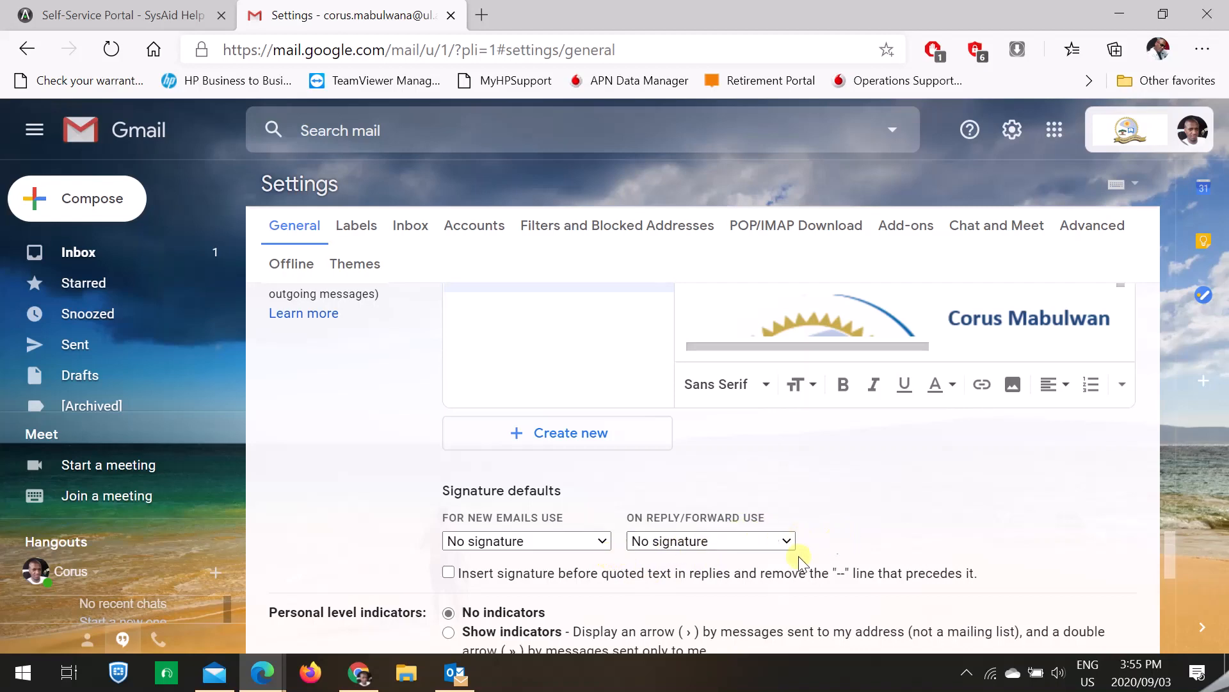
{"action": "left_click", "coordinate": [604, 543]}
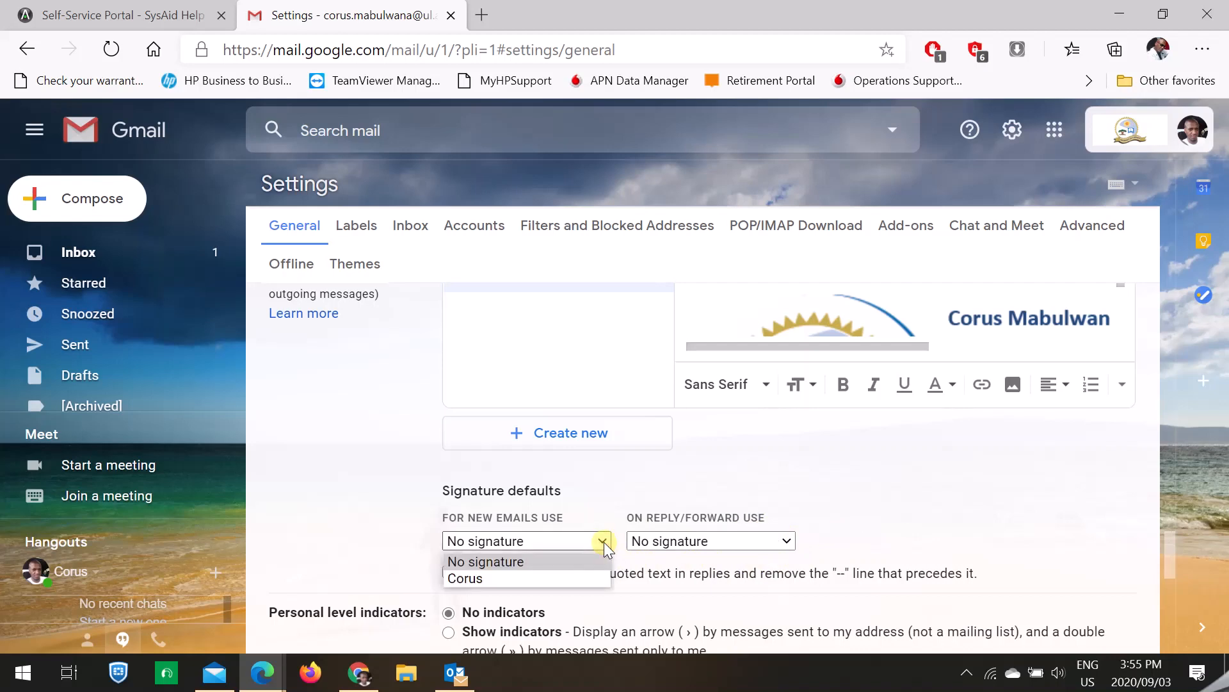
{"action": "left_click", "coordinate": [498, 580]}
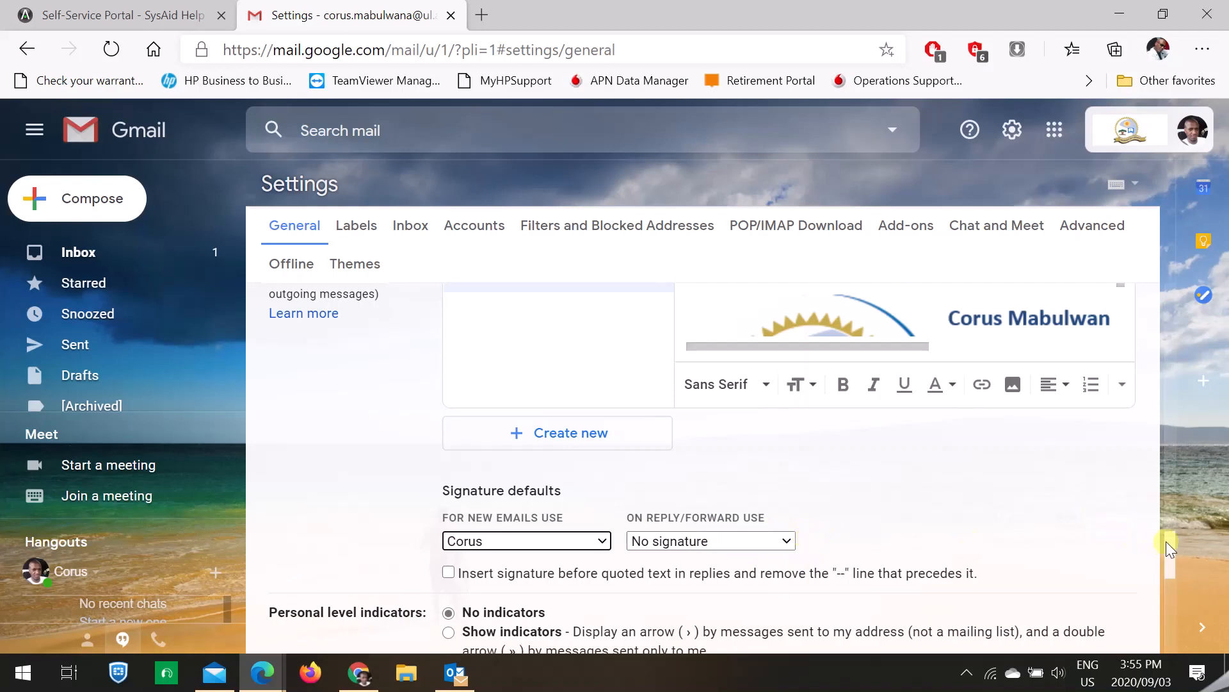
{"action": "left_click_drag", "start_coordinate": [1166, 541], "coordinate": [1165, 625]}
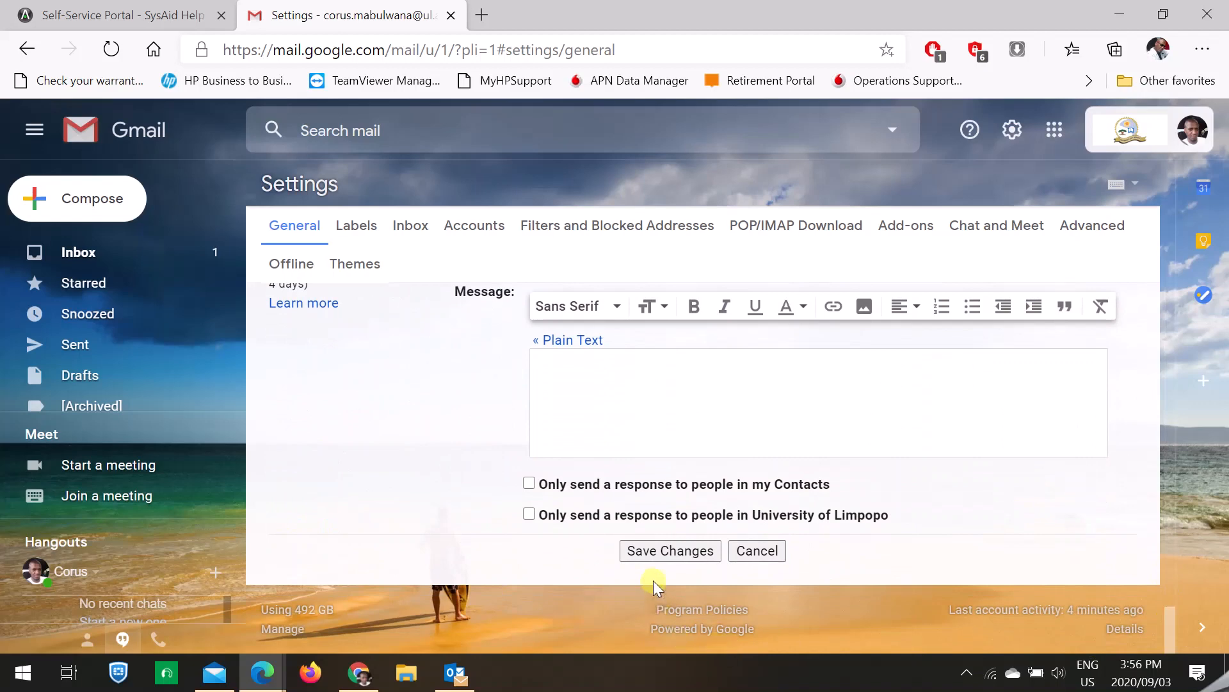
{"action": "left_click", "coordinate": [654, 557]}
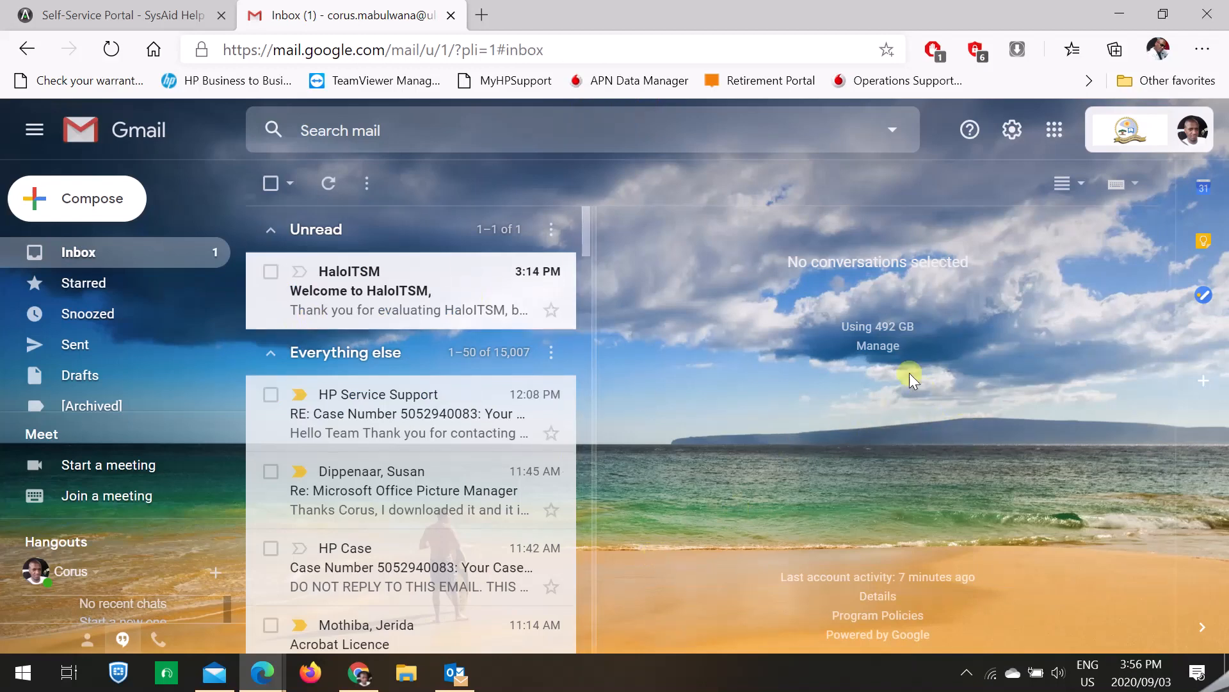
- Start a new message in full-screen view and enter random test text in the body above the signature
{"action": "left_click", "coordinate": [67, 207]}
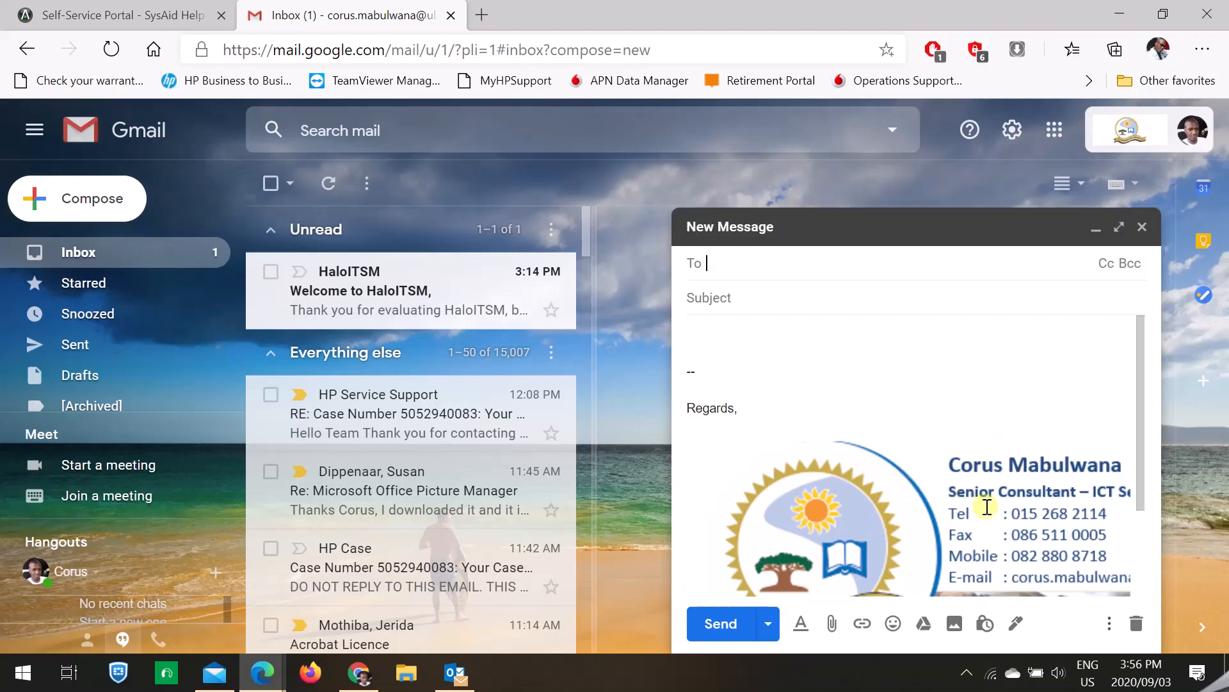
{"action": "left_click", "coordinate": [1119, 227]}
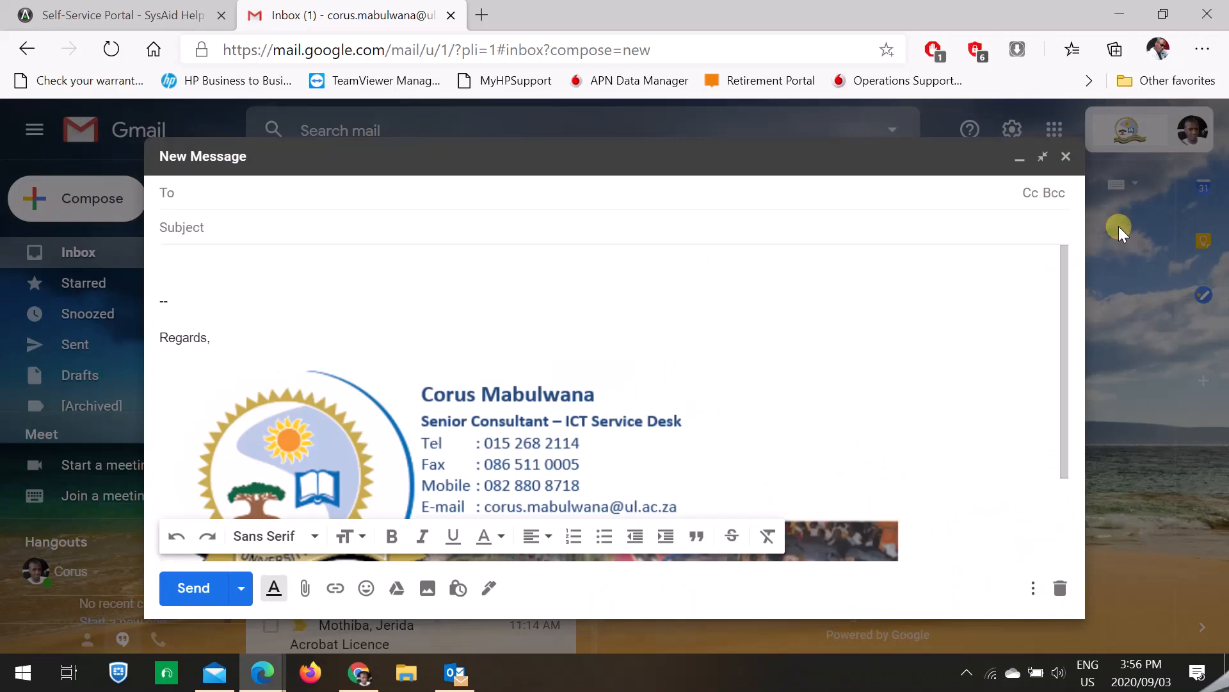
{"action": "left_click", "coordinate": [1062, 324]}
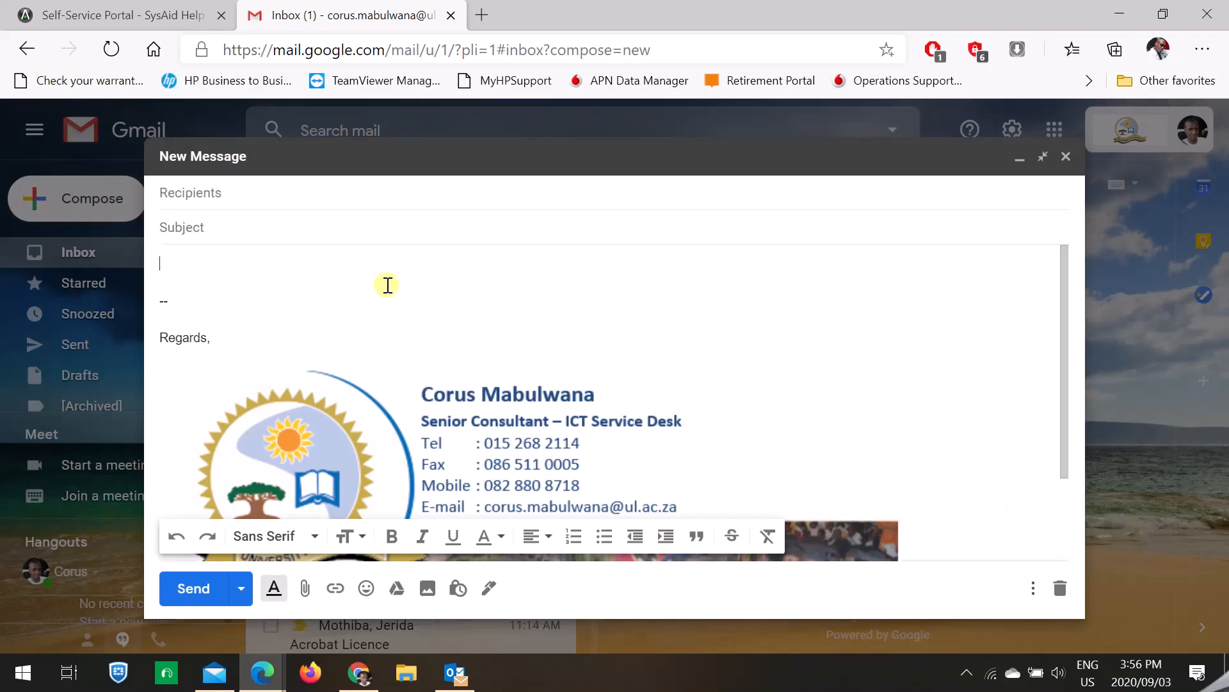
{"action": "type", "text": "jhsd;fcbnsdklfjkVM,S\\]'V\\],MLK"}
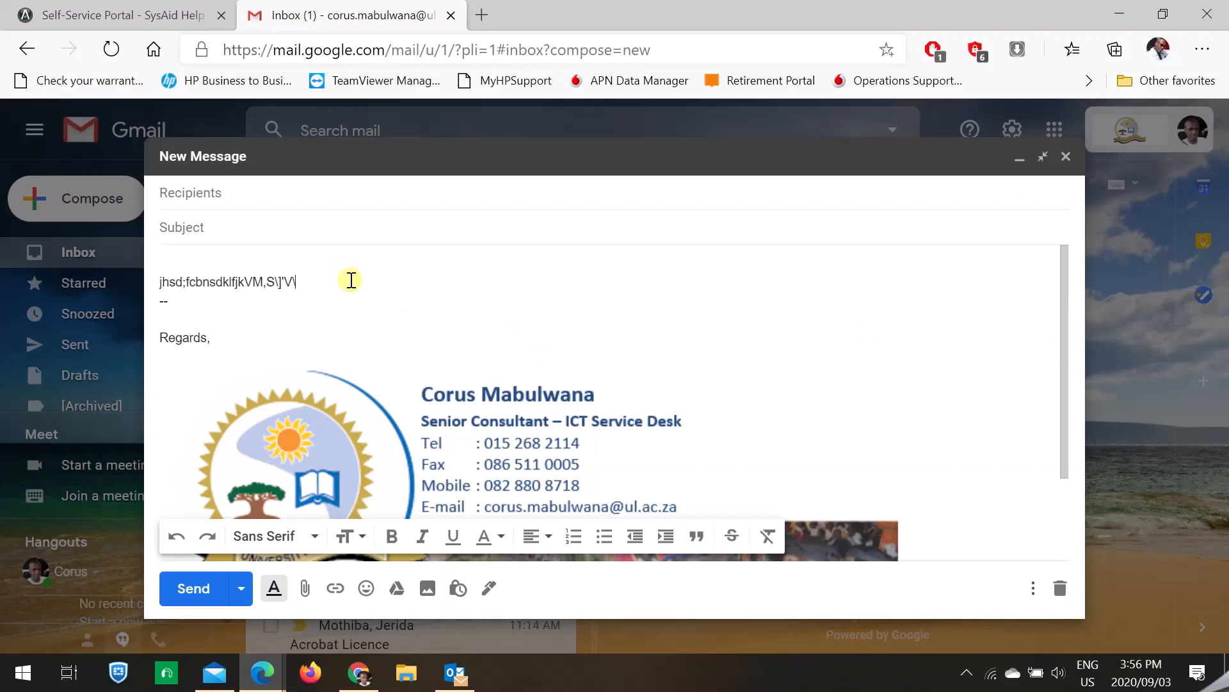